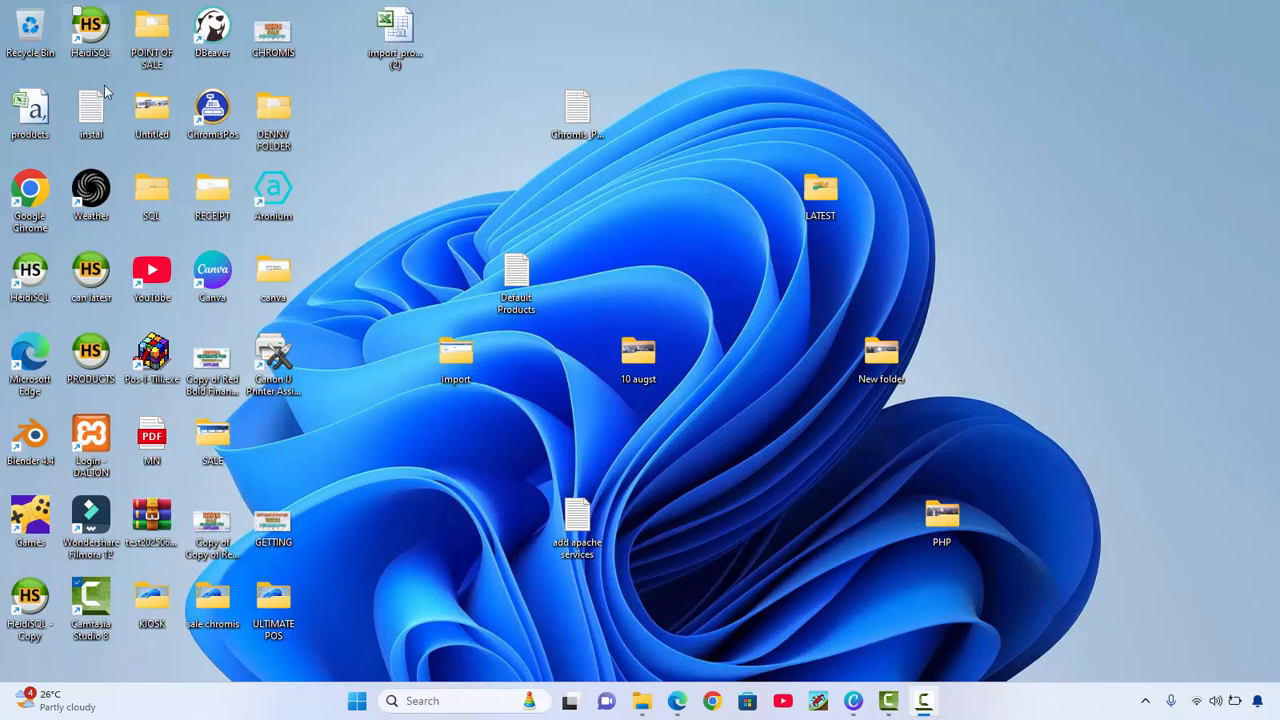
Launch Chromis POS, log in as the CNL POS user, and maximize the window
{"action": "double_click", "coordinate": [230, 134]}
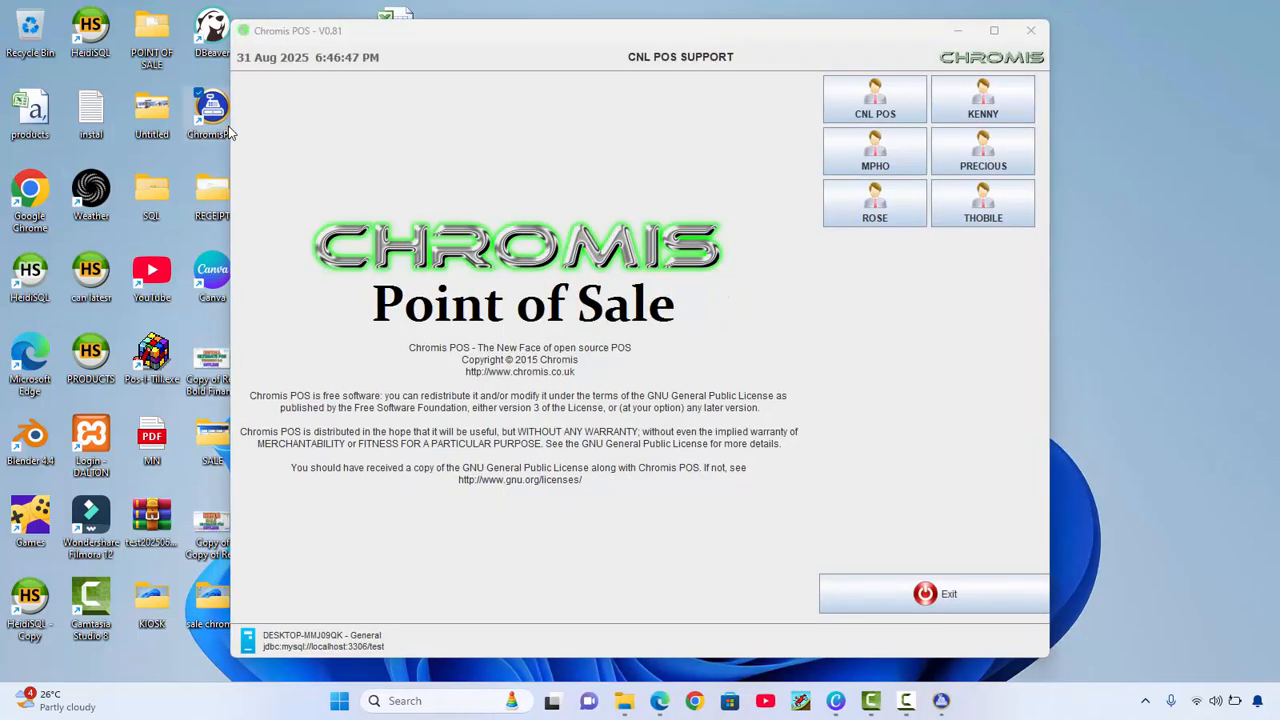
{"action": "left_click", "coordinate": [869, 110]}
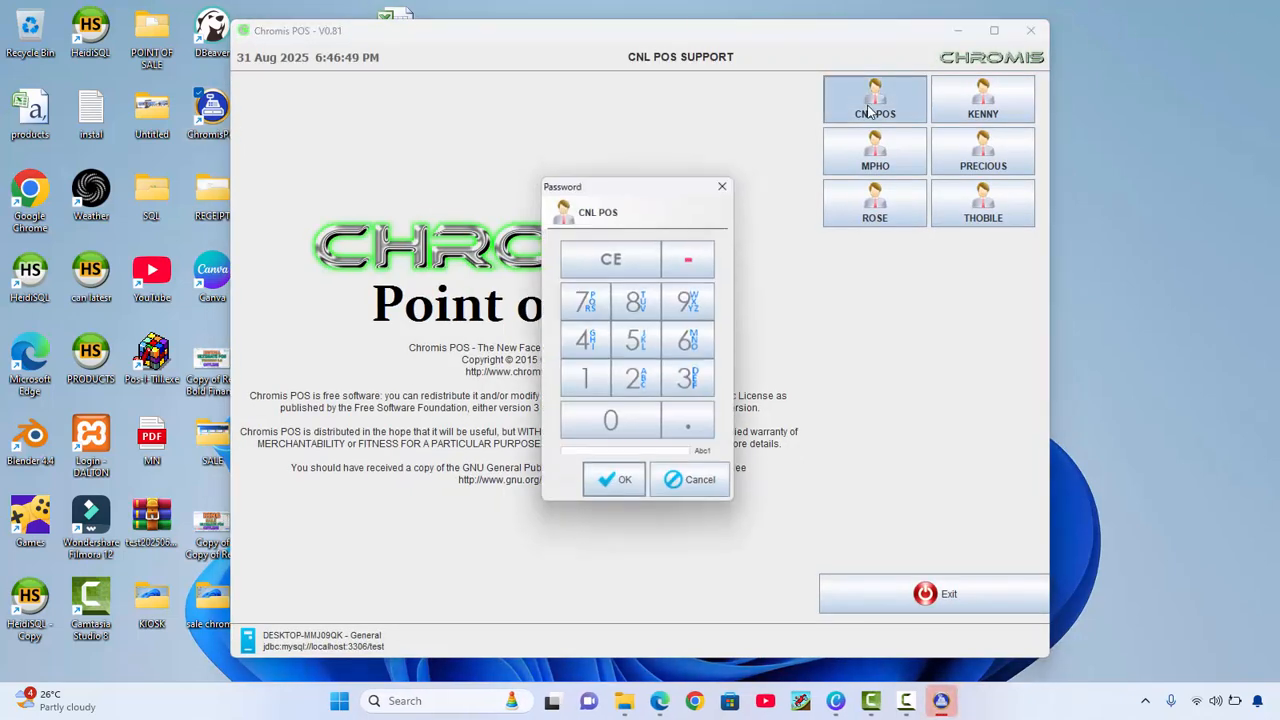
{"action": "key", "text": "Return"}
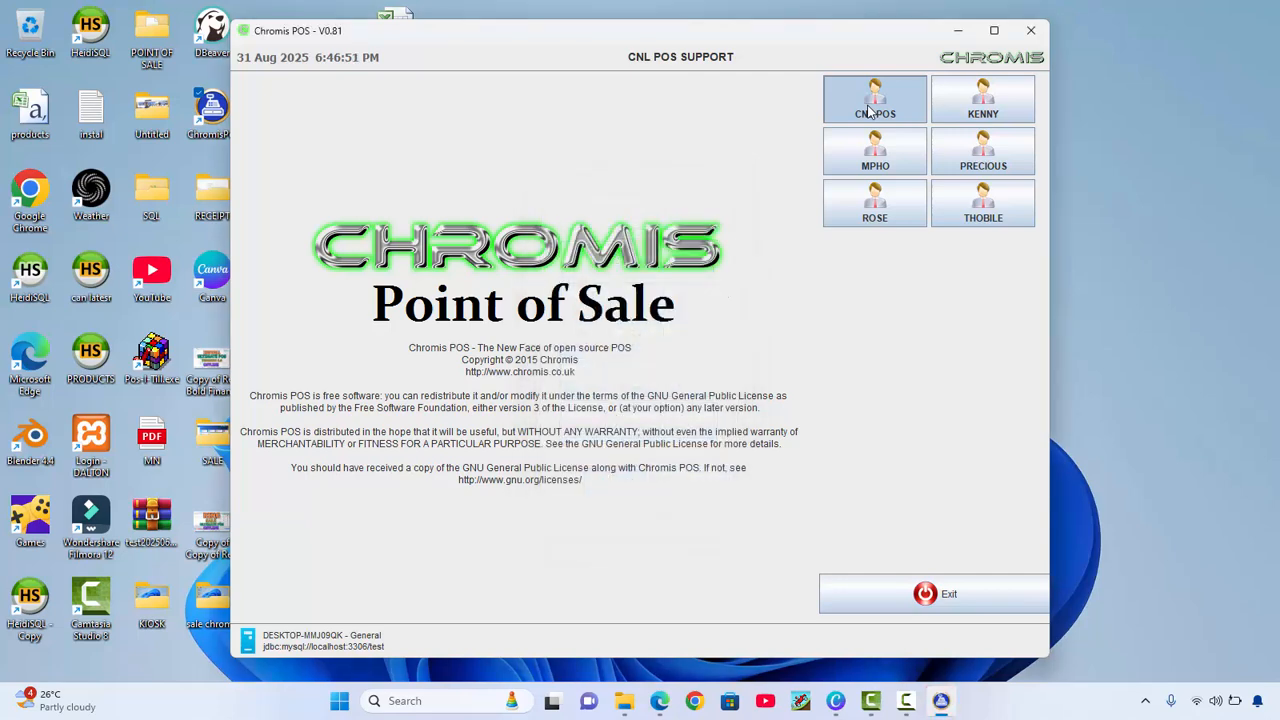
{"action": "left_click", "coordinate": [996, 32]}
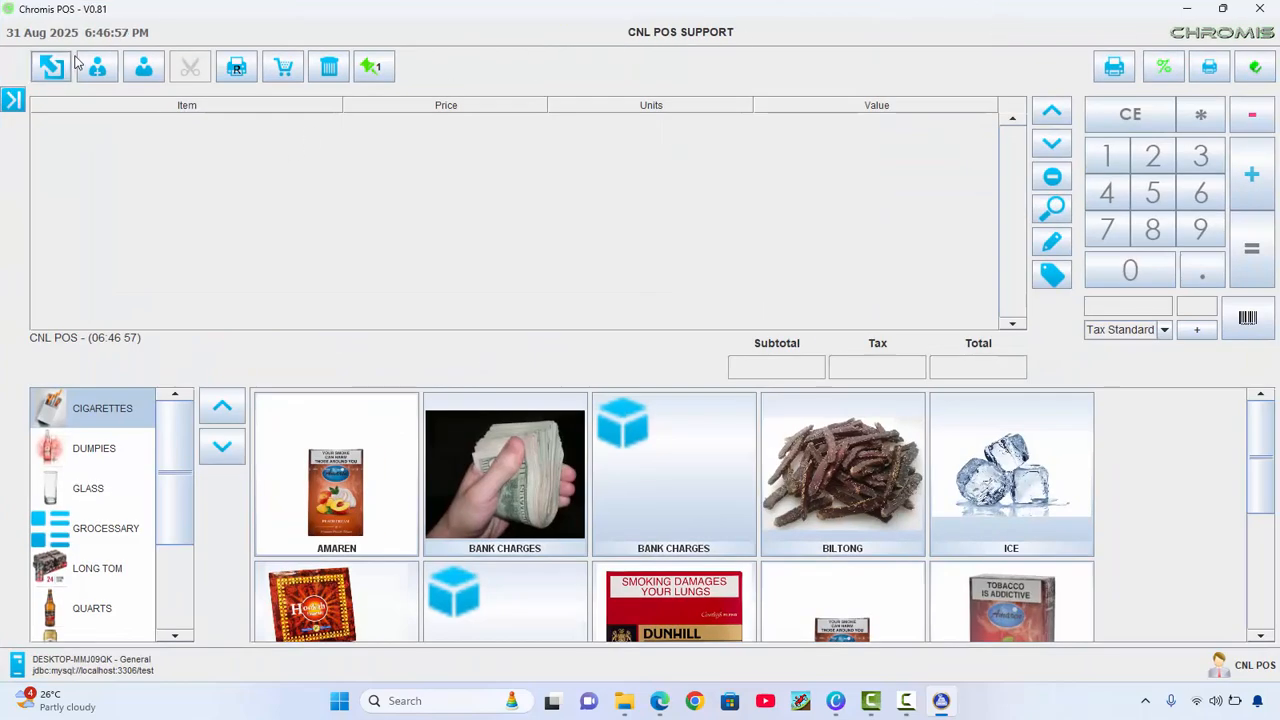
Create a visible customer with account ID, name, search key and 800 maximum debt, and save it
{"action": "left_click", "coordinate": [110, 65]}
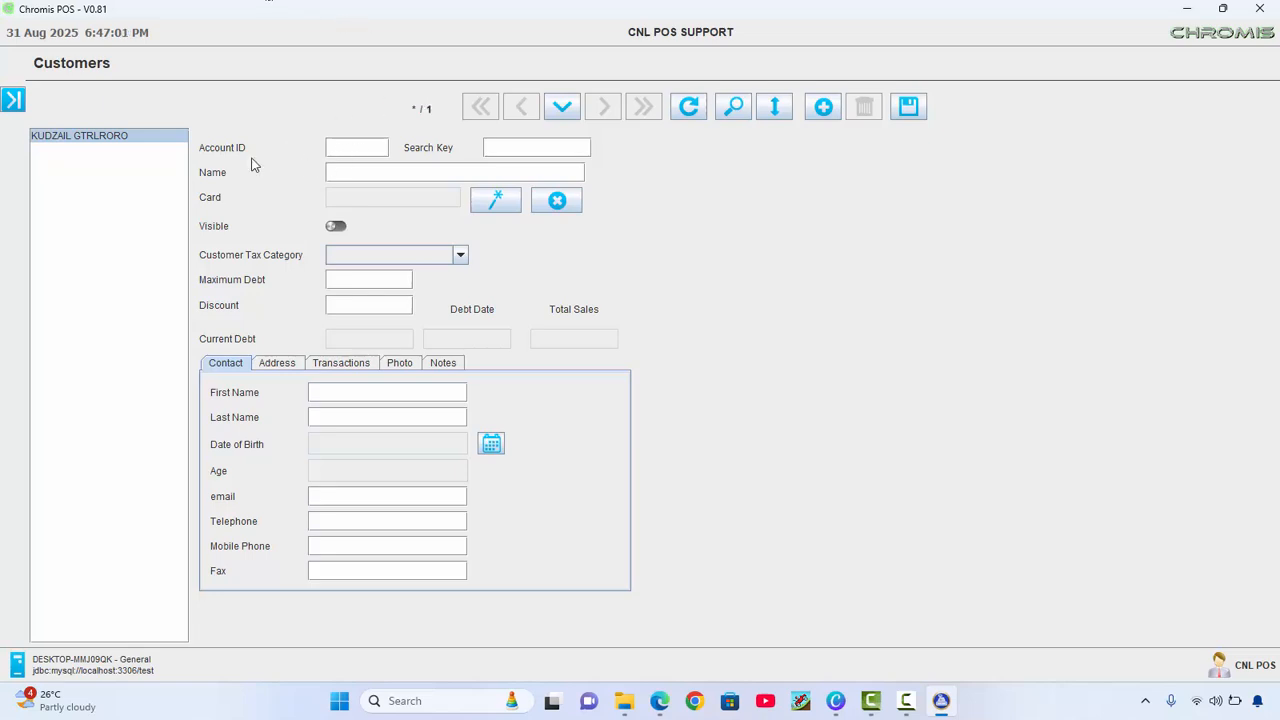
{"action": "left_click", "coordinate": [357, 146]}
{"action": "type", "text": "456"}
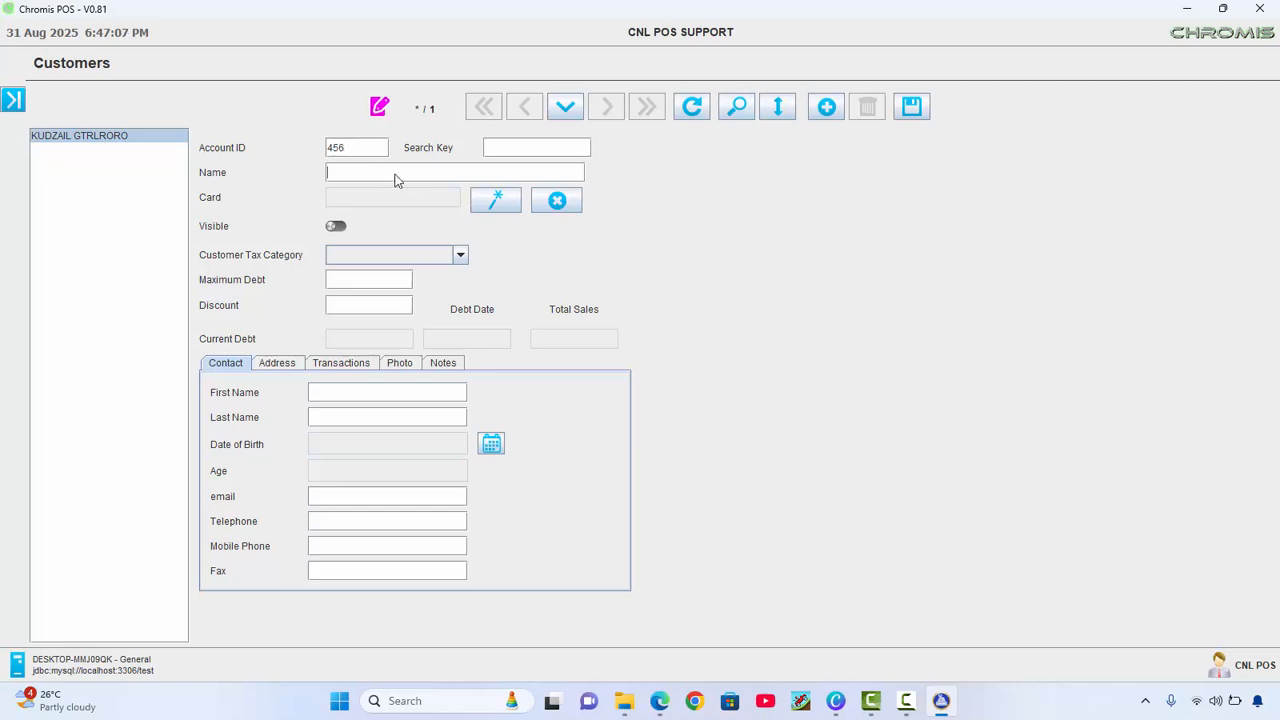
{"action": "left_click", "coordinate": [395, 175]}
{"action": "left_click", "coordinate": [521, 152]}
{"action": "type", "text": "D"}
{"action": "left_click", "coordinate": [335, 226]}
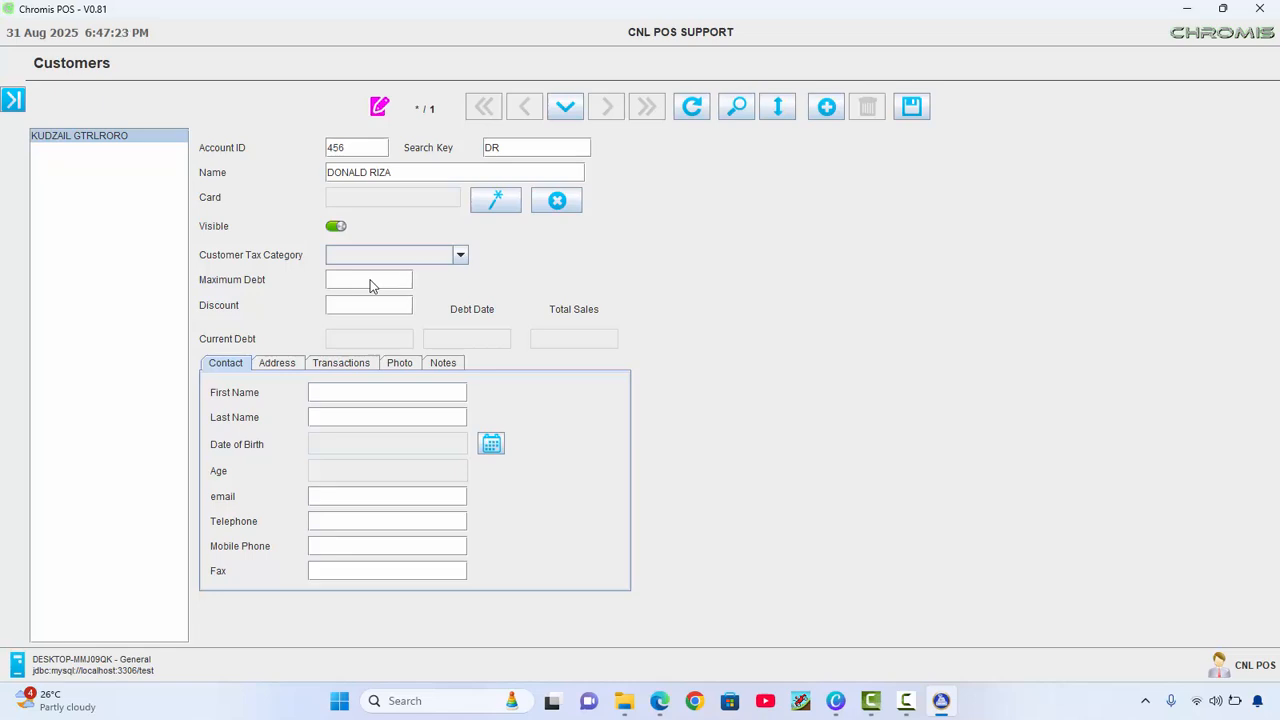
{"action": "type", "text": "800"}
{"action": "left_click", "coordinate": [826, 106]}
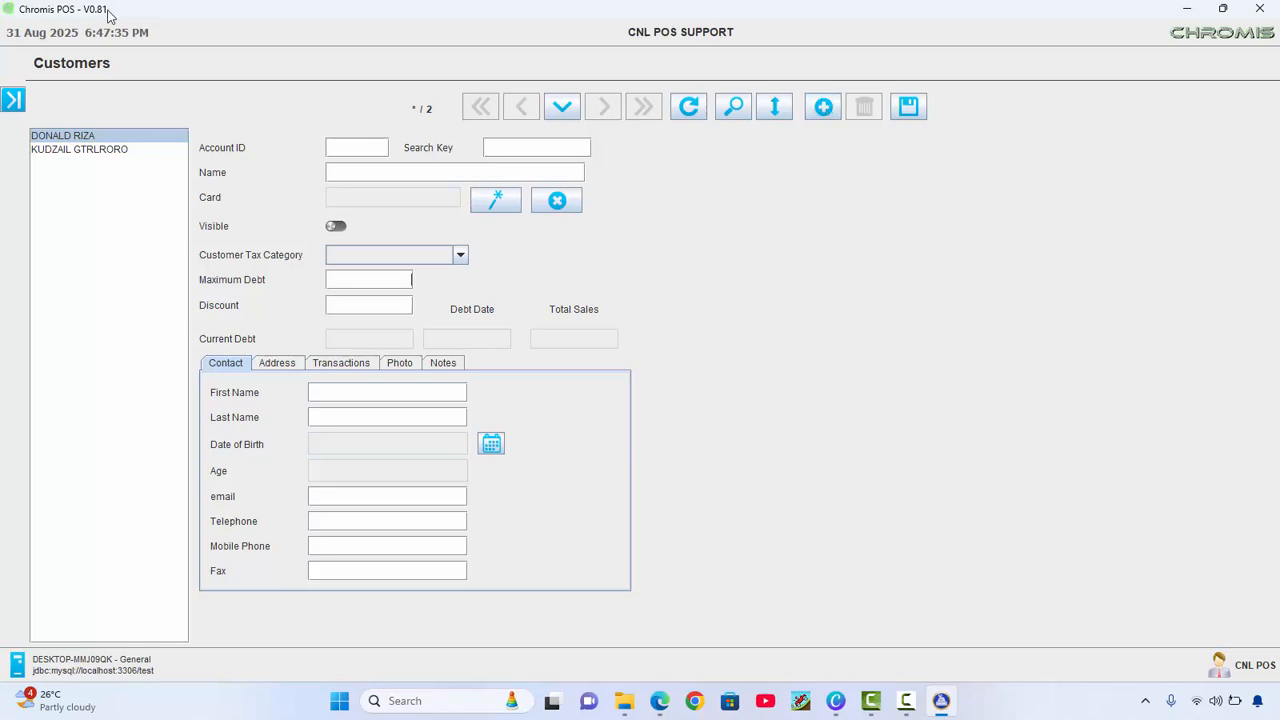
Return to Sales and assign the new customer to the ticket through a search-key lookup
{"action": "left_click", "coordinate": [13, 104]}
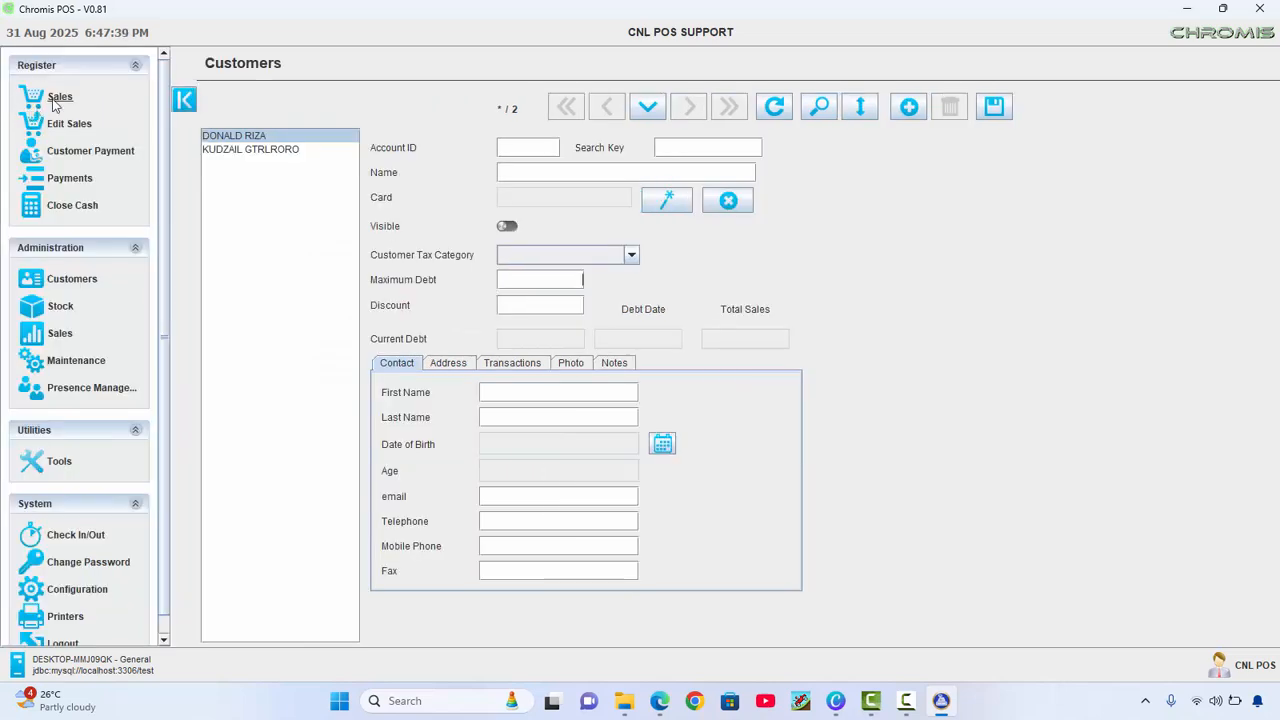
{"action": "left_click", "coordinate": [57, 97]}
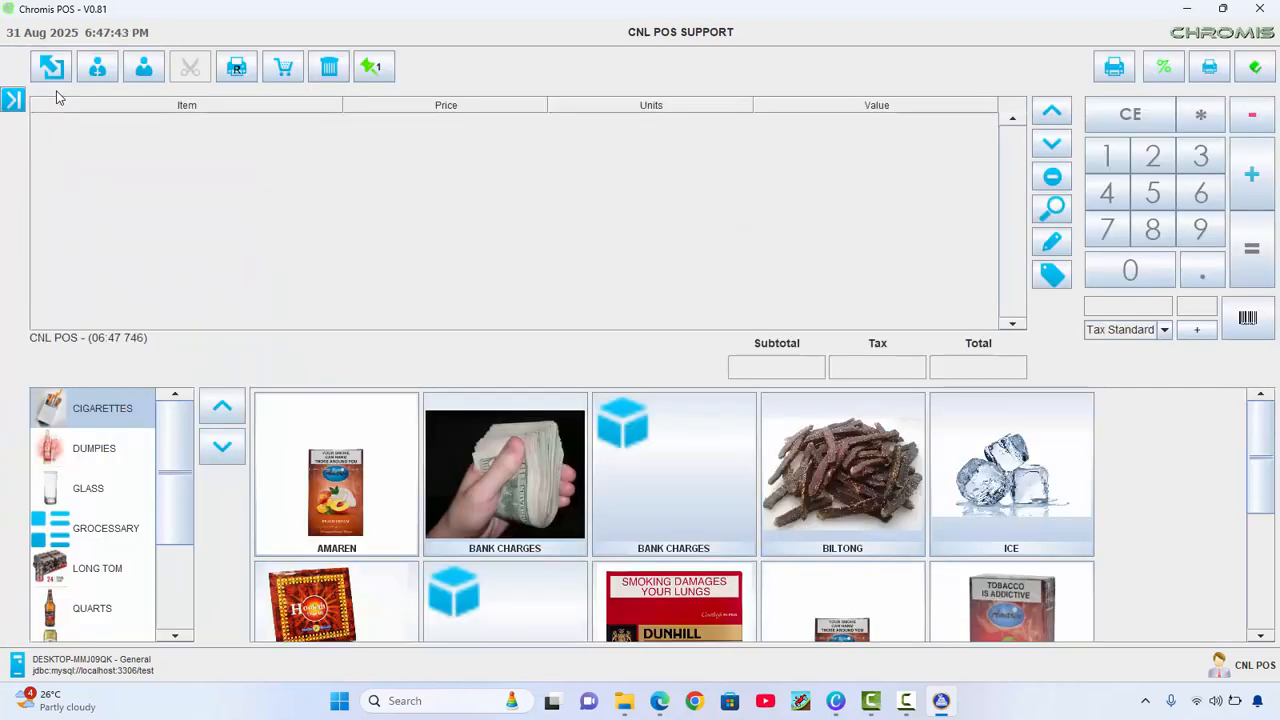
{"action": "left_click", "coordinate": [143, 68]}
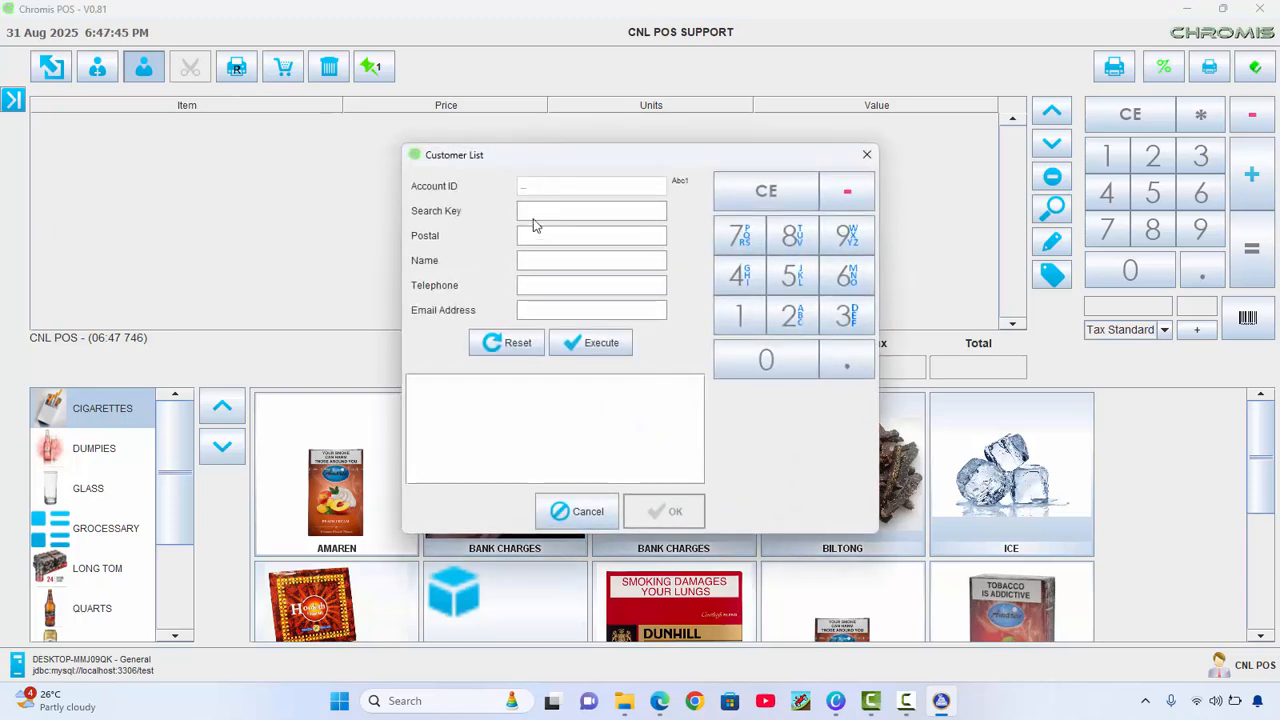
{"action": "left_click", "coordinate": [535, 211]}
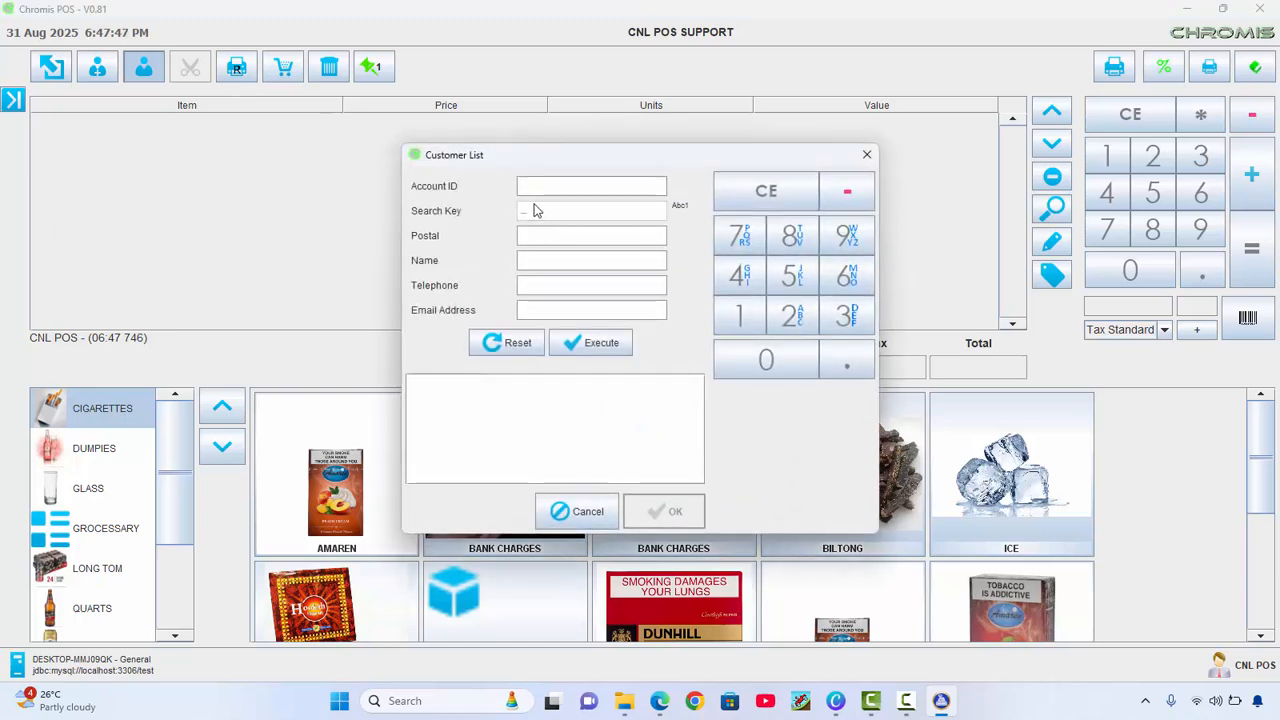
{"action": "type", "text": "DR"}
{"action": "left_click", "coordinate": [580, 343]}
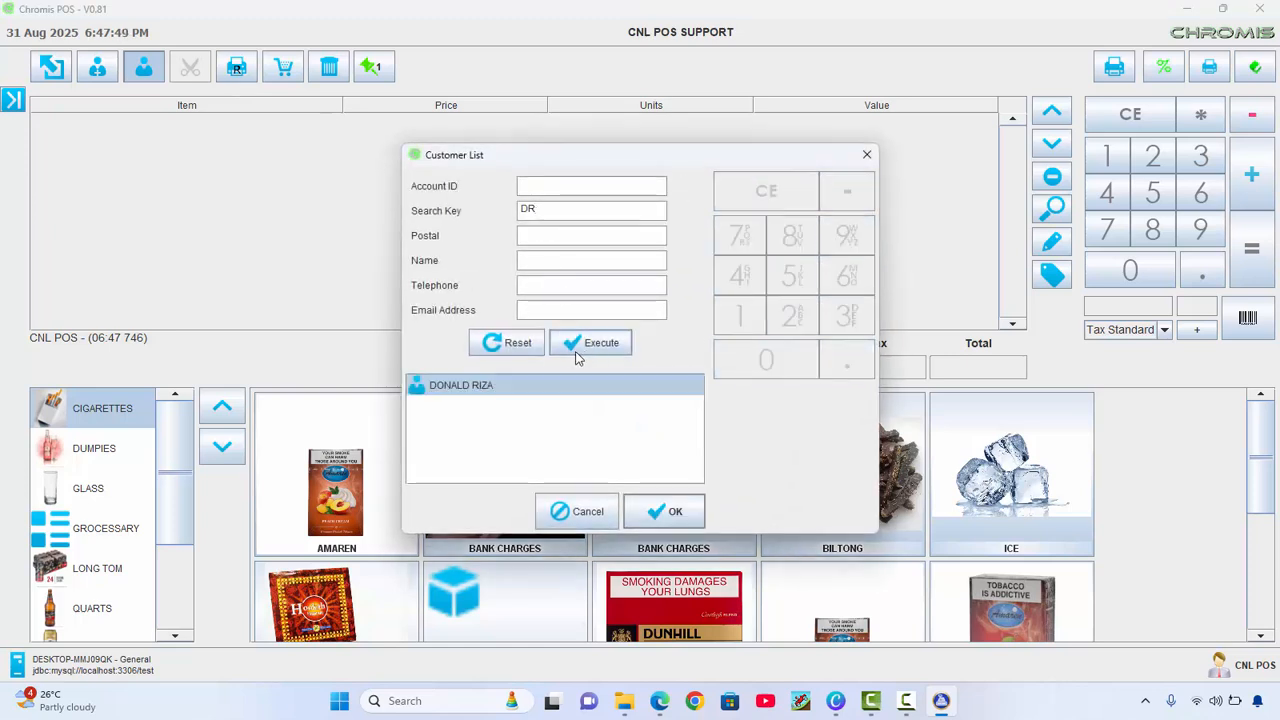
{"action": "left_click", "coordinate": [678, 514]}
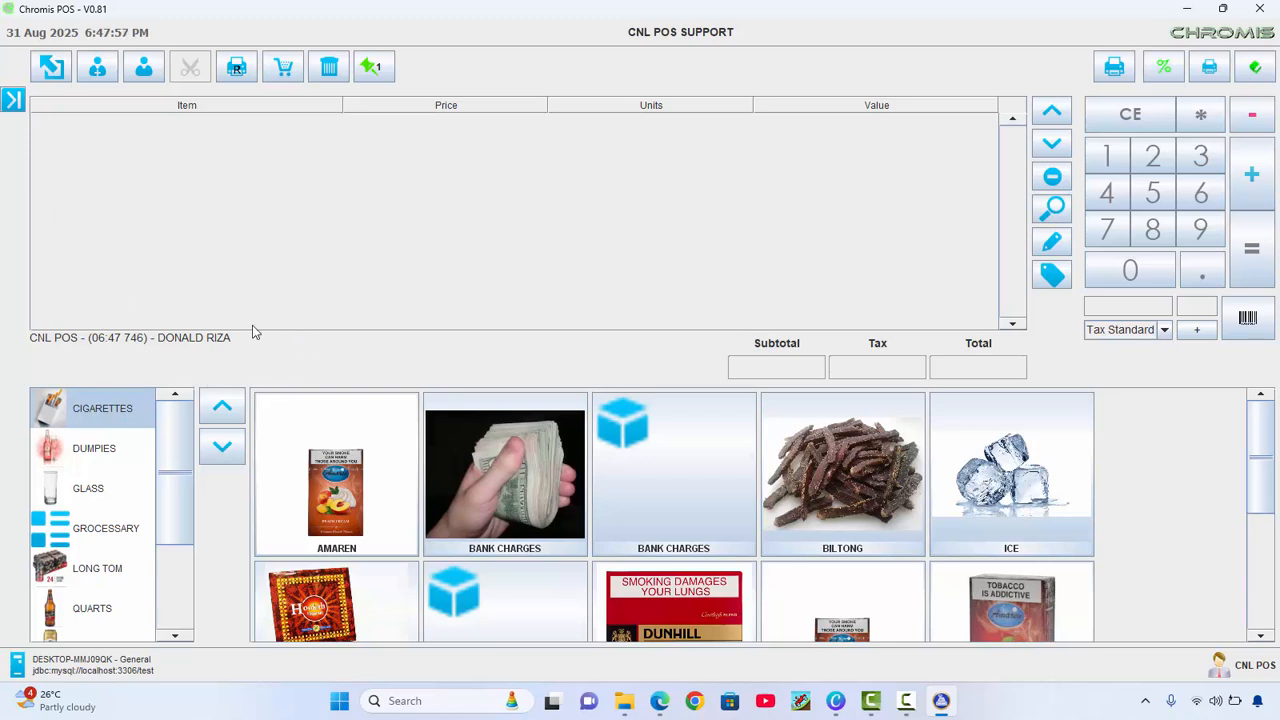
Add 5 Amstel Lager Dumpie, 6 Black Label 750ML and 4 Windhoek Lager 660ML, then take payment for R 358.00
{"action": "left_click", "coordinate": [82, 452]}
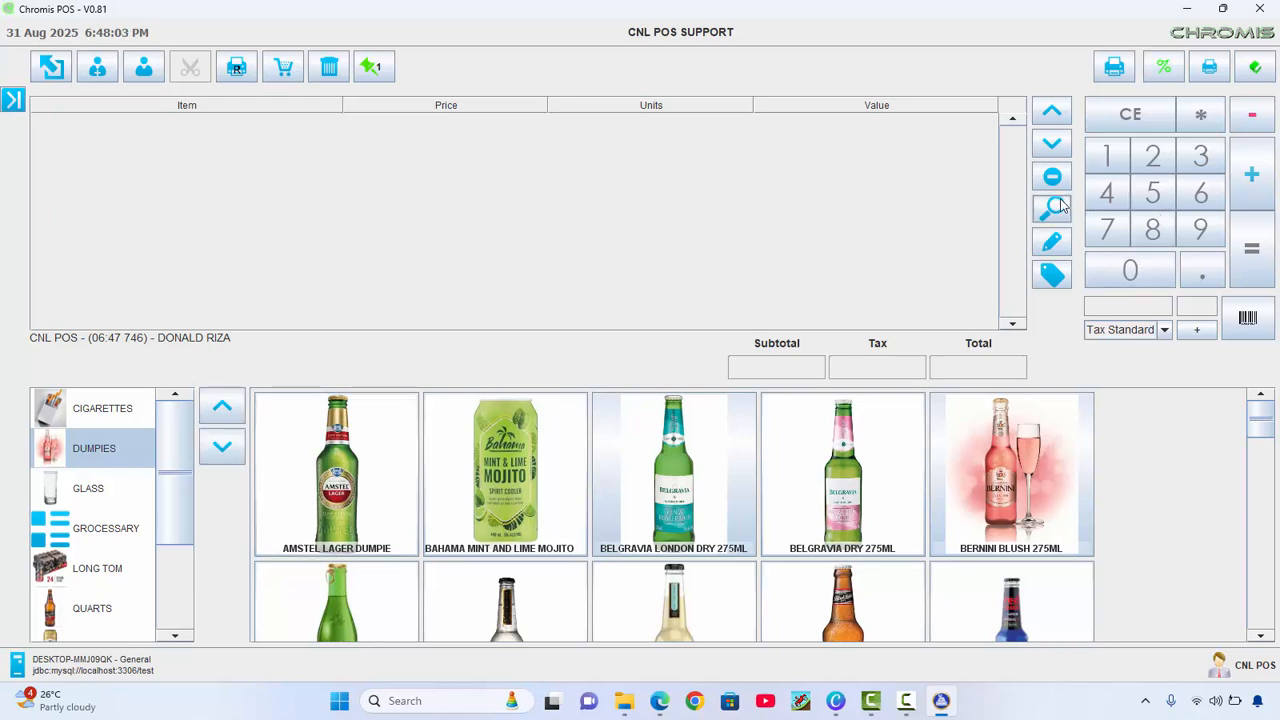
{"action": "left_click", "coordinate": [1153, 192]}
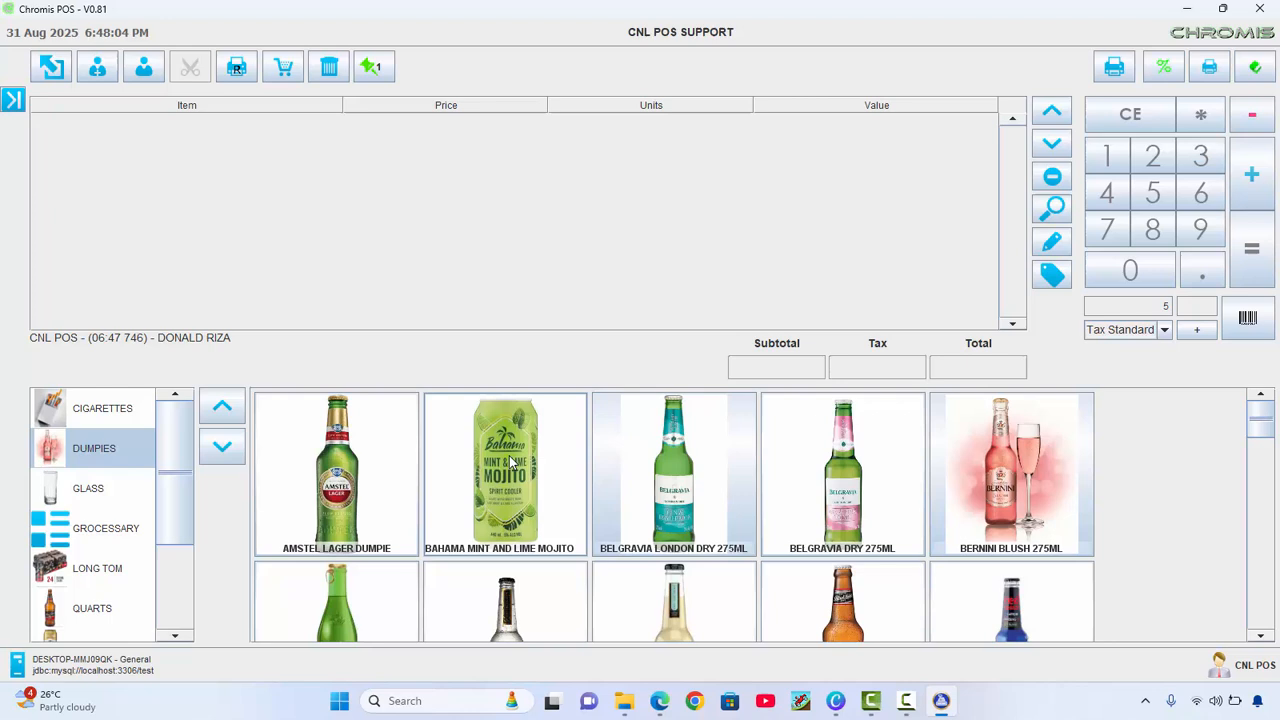
{"action": "left_click", "coordinate": [357, 512]}
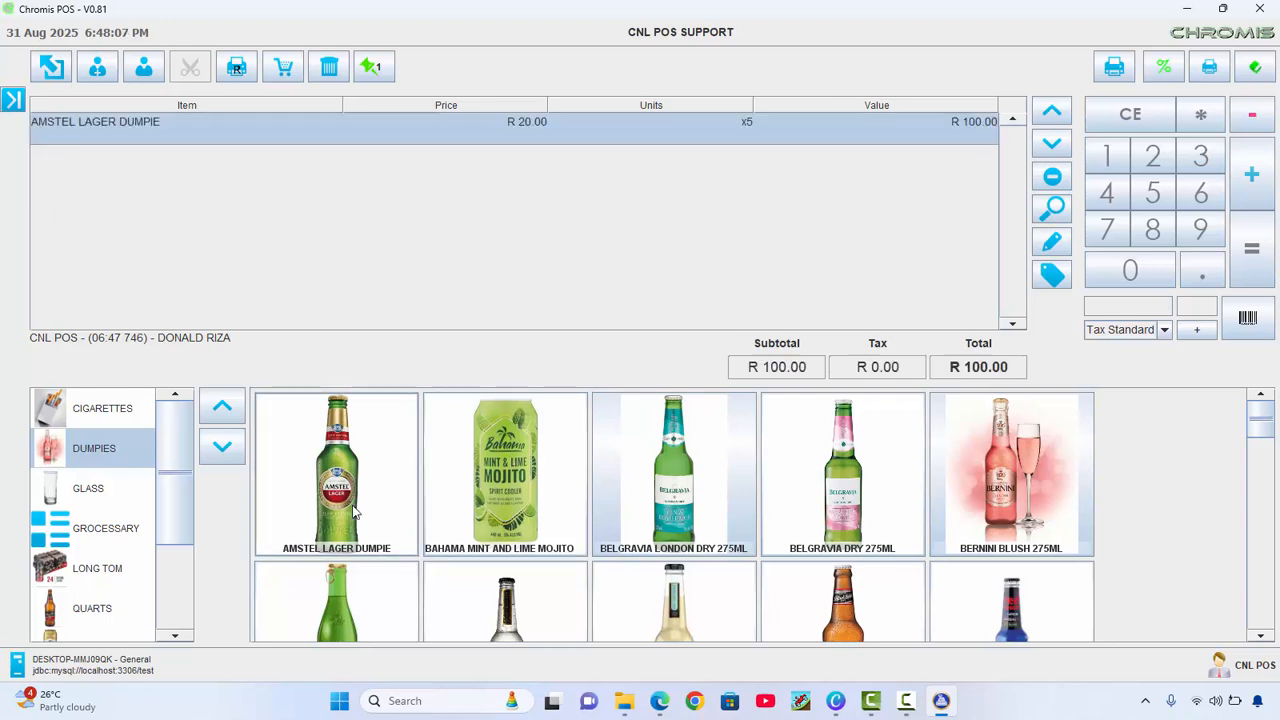
{"action": "left_click", "coordinate": [55, 609]}
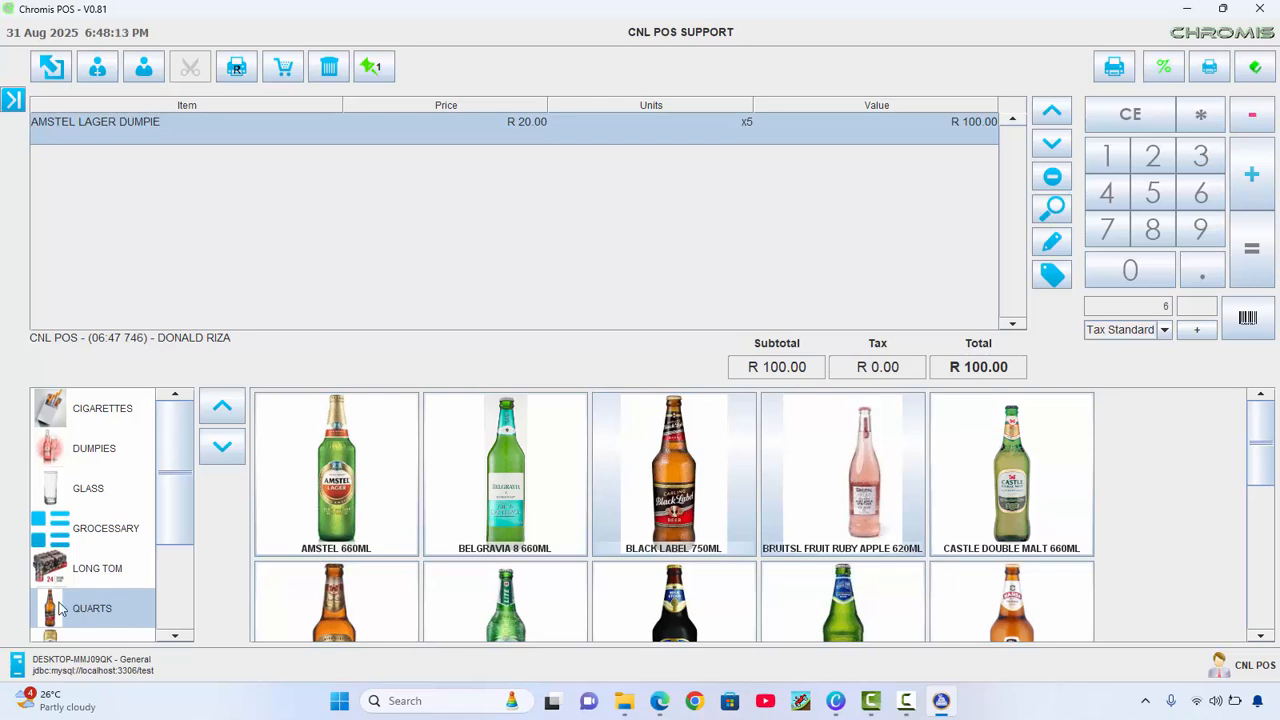
{"action": "left_click", "coordinate": [705, 516]}
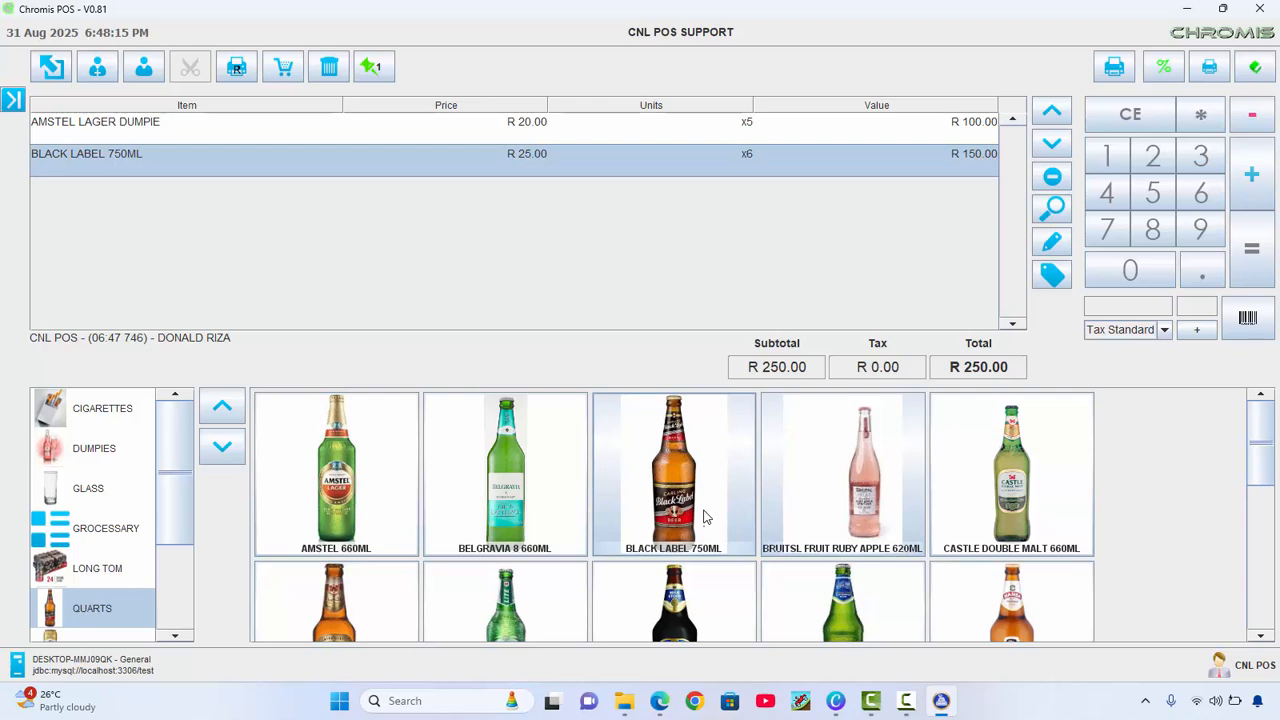
{"action": "scroll", "coordinate": [481, 614], "scroll_direction": "down", "scroll_amount": 5}
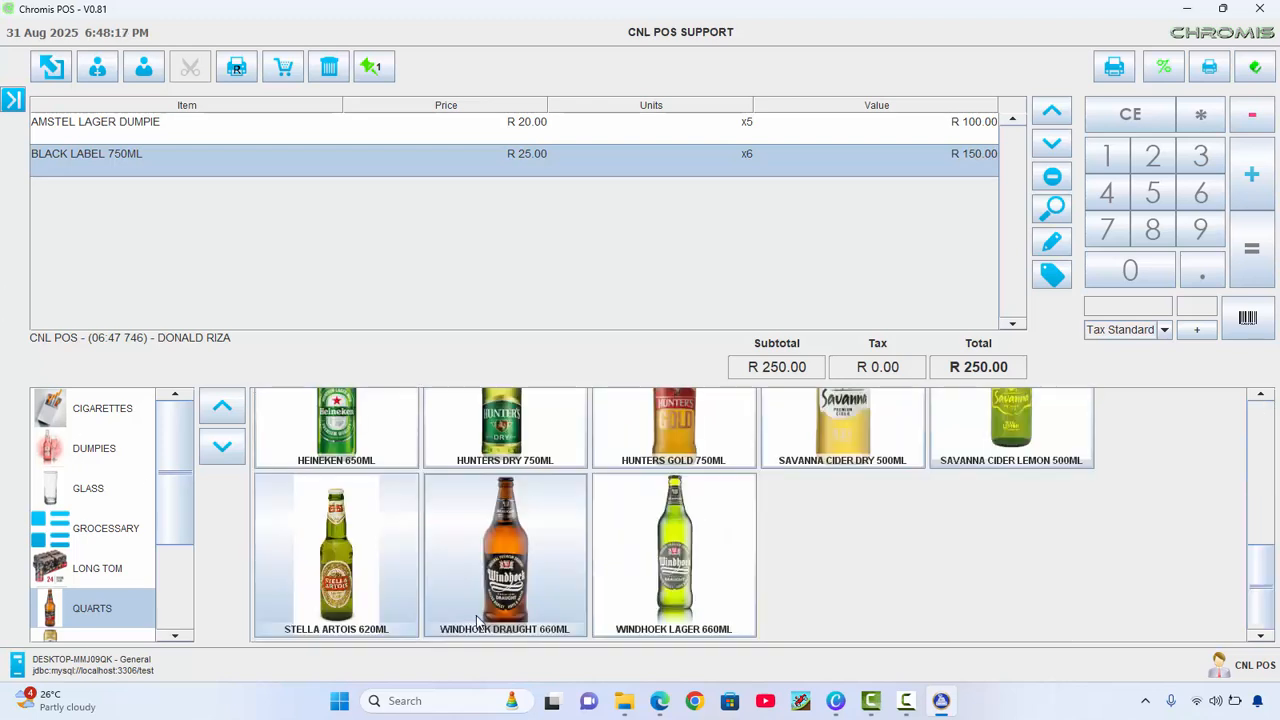
{"action": "left_click", "coordinate": [659, 599]}
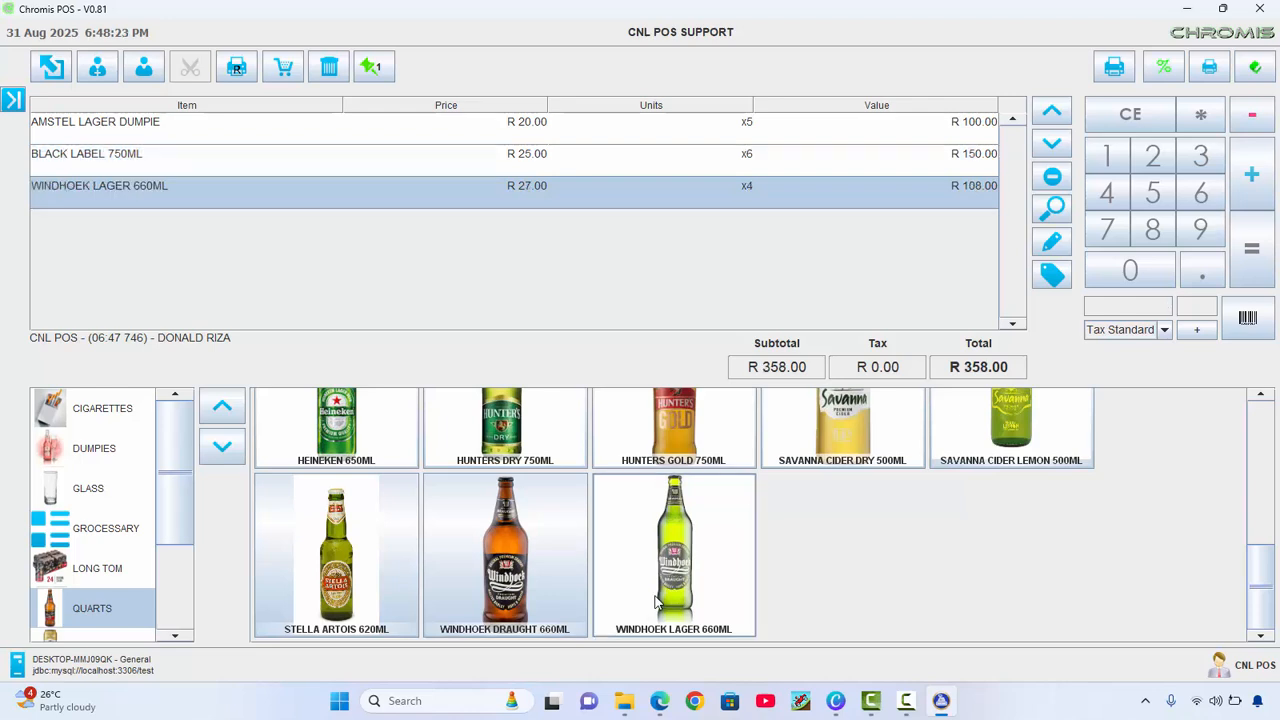
{"action": "key", "text": "equal"}
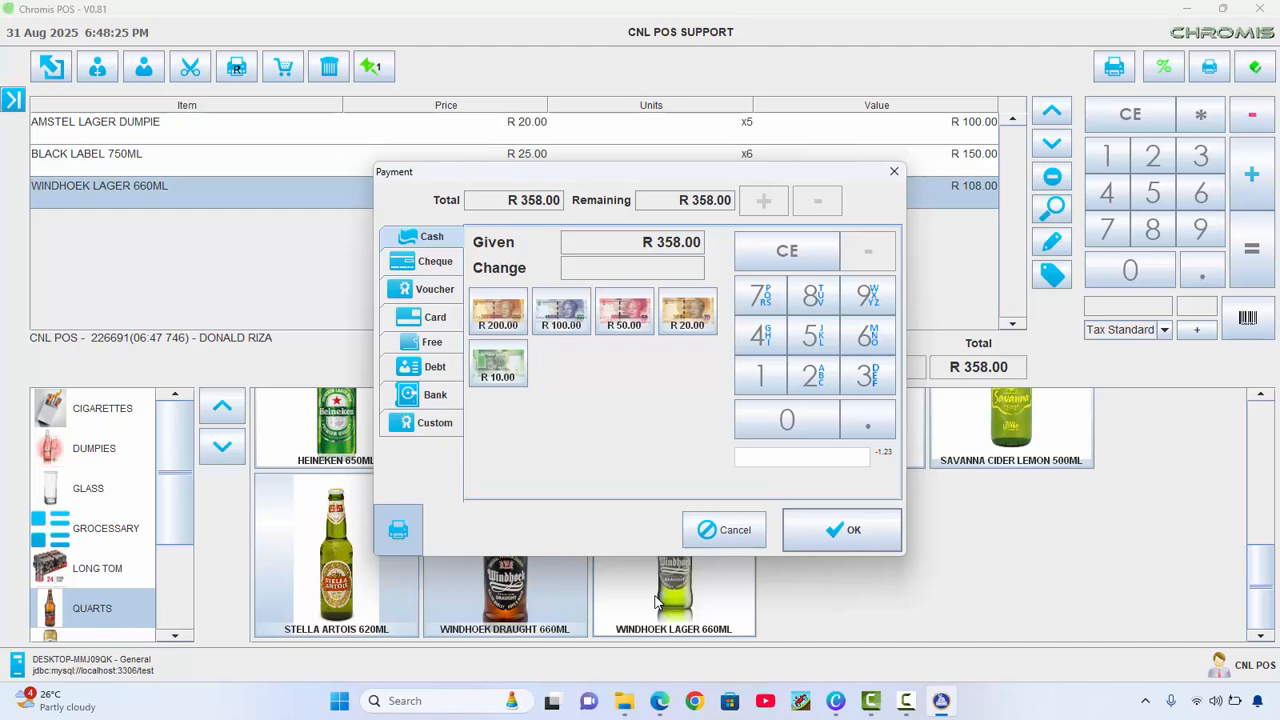
Charge the R 358.00 sale to the customer's debt account
{"action": "left_click", "coordinate": [432, 370]}
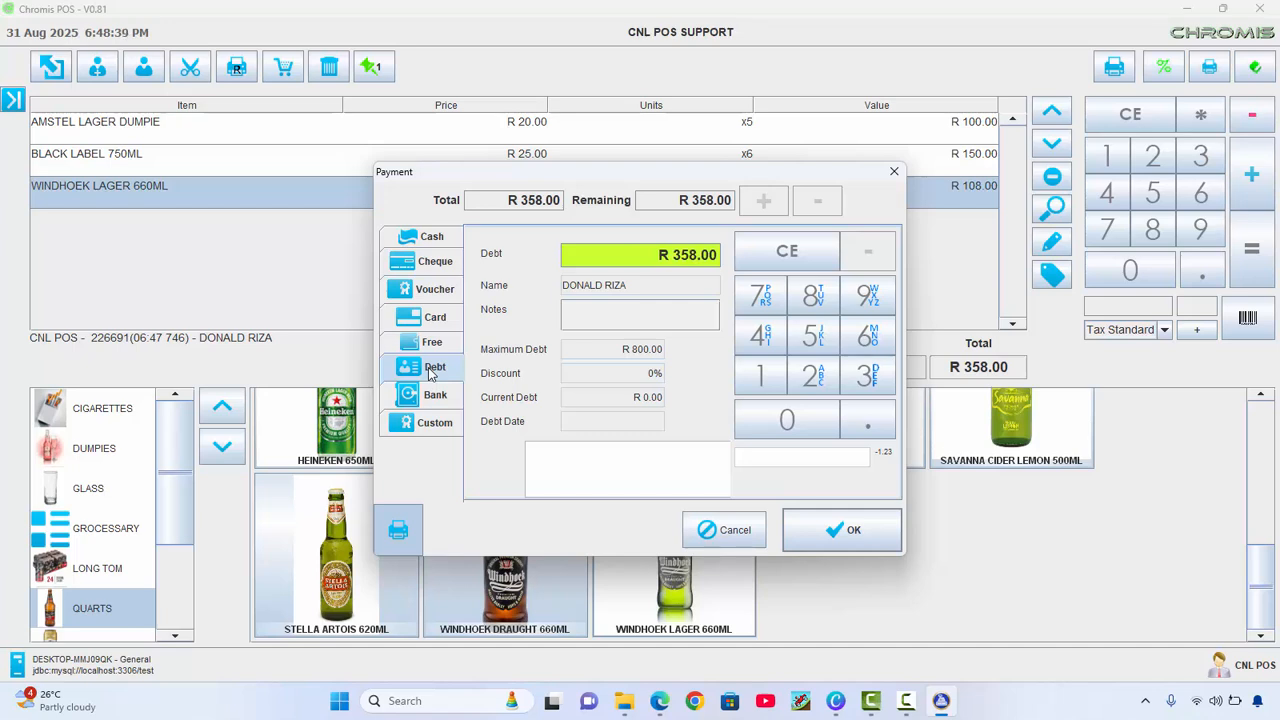
{"action": "left_click", "coordinate": [856, 535]}
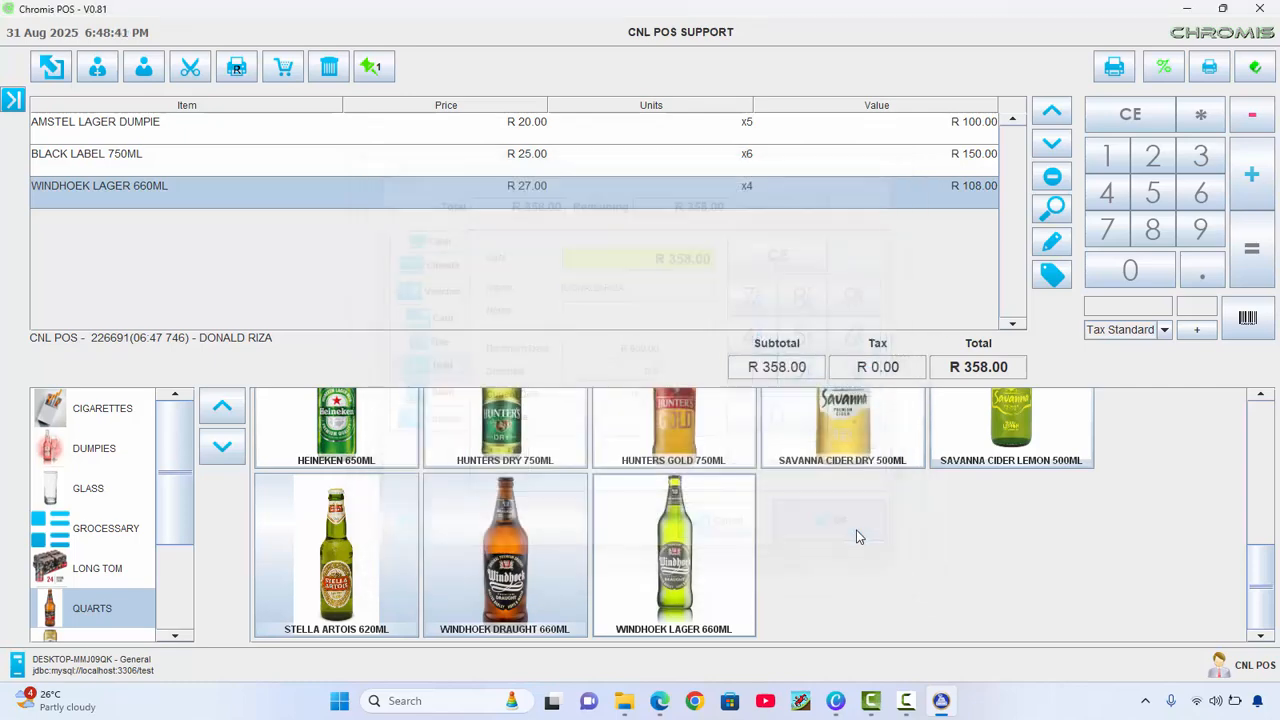
{"action": "left_click", "coordinate": [12, 99]}
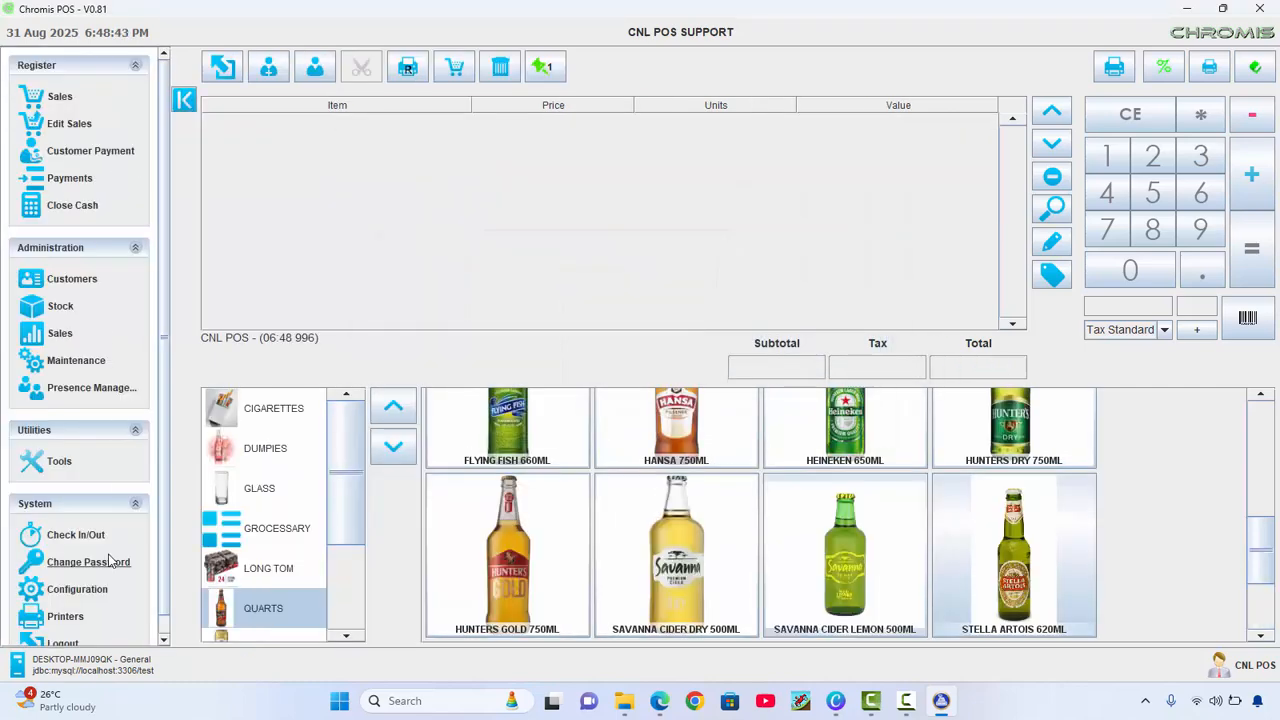
{"action": "scroll", "coordinate": [110, 561], "scroll_direction": "down", "scroll_amount": 1}
View receipt 8 on the Screen Printer, showing the customer's R 358.00 current debt
{"action": "left_click", "coordinate": [55, 597]}
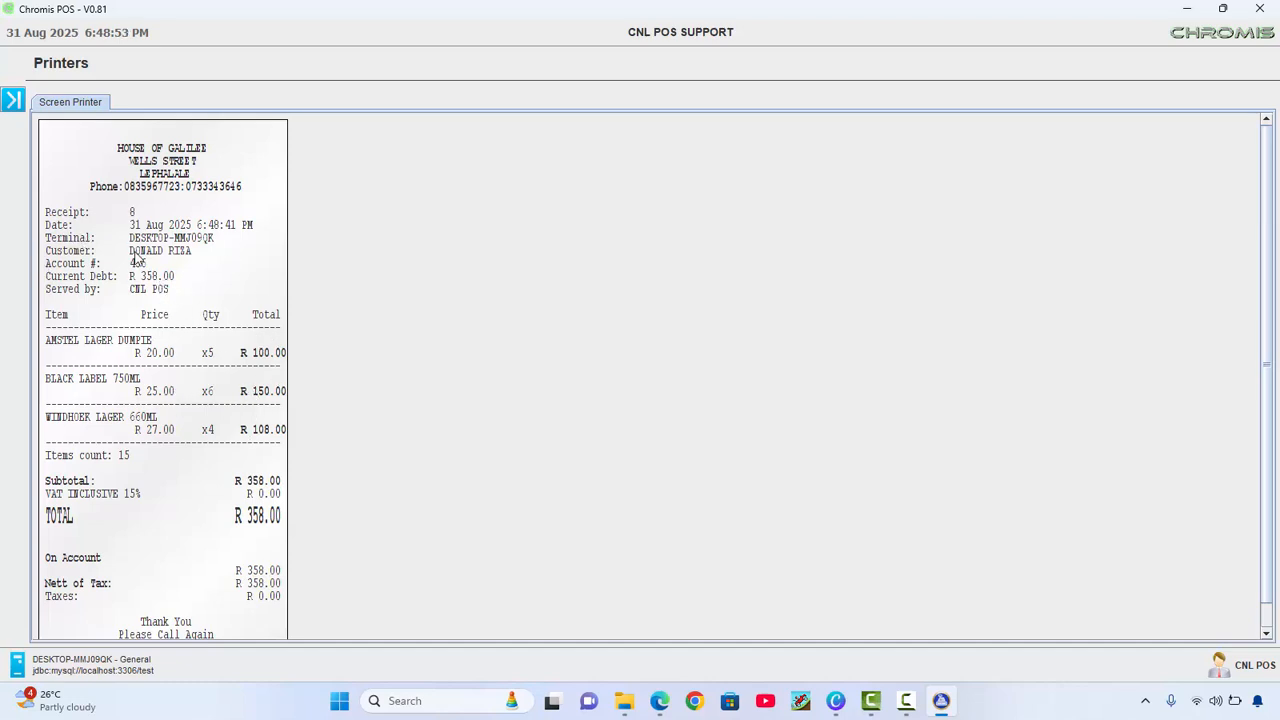
{"action": "scroll", "coordinate": [138, 362], "scroll_direction": "down", "scroll_amount": 1}
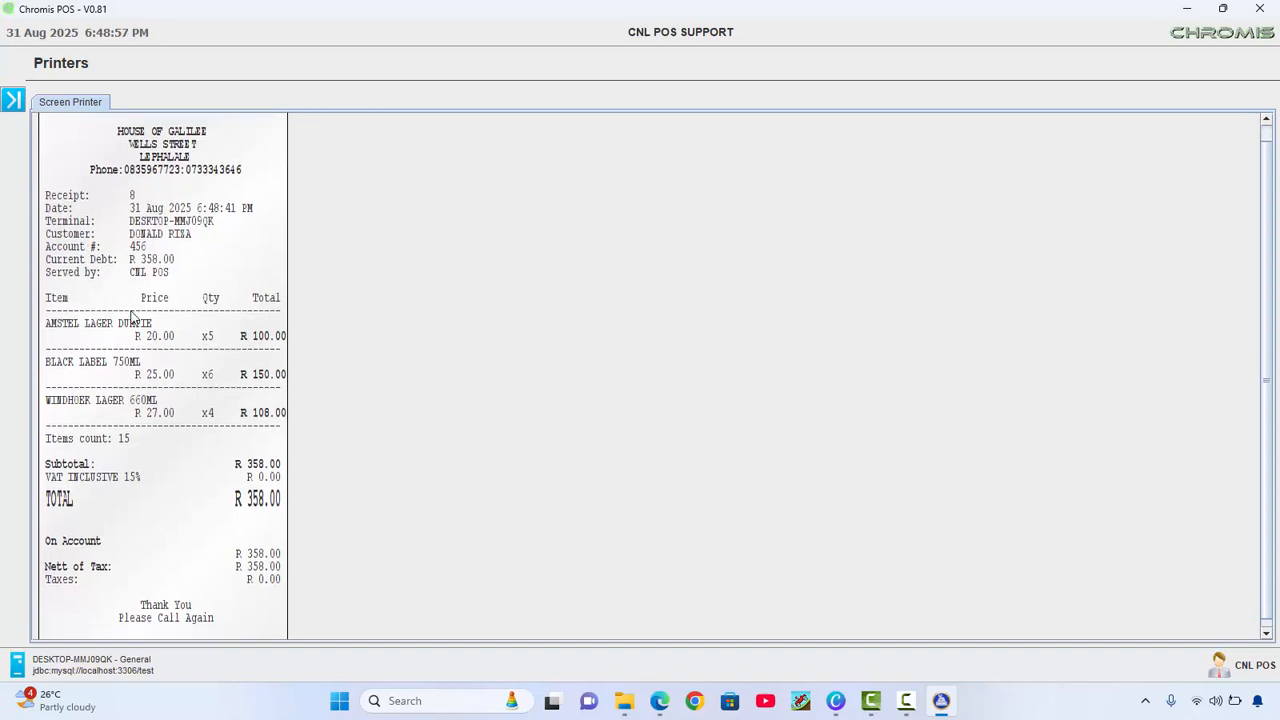
{"action": "left_click", "coordinate": [12, 99]}
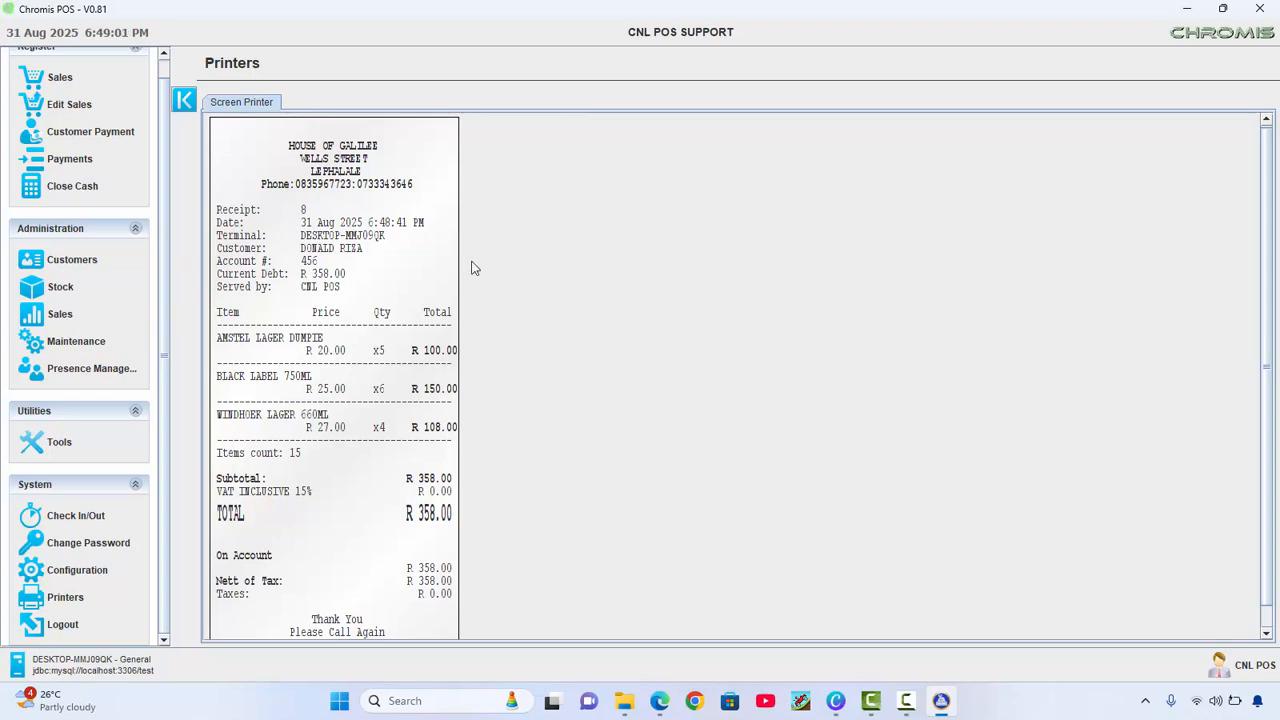
Run the Customers (Card Style) report for the new customer: R 358.00 debt, R 800.00 limit
{"action": "left_click", "coordinate": [62, 262]}
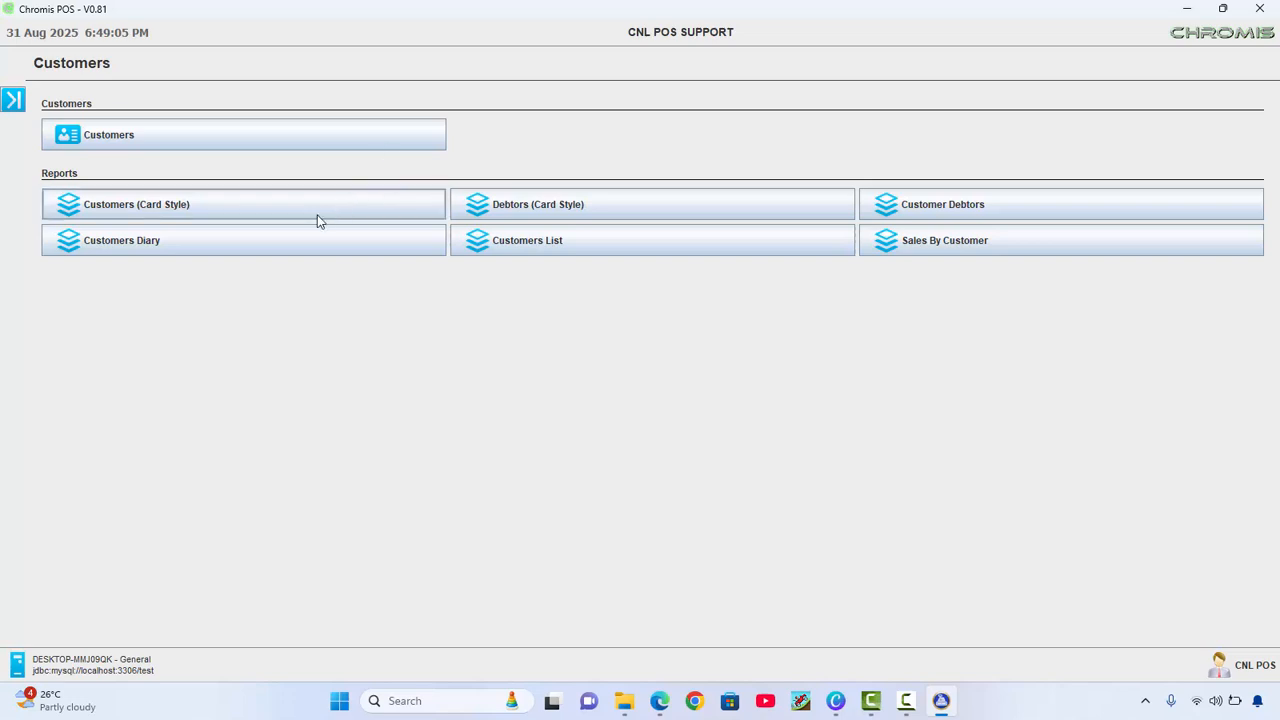
{"action": "left_click", "coordinate": [288, 219]}
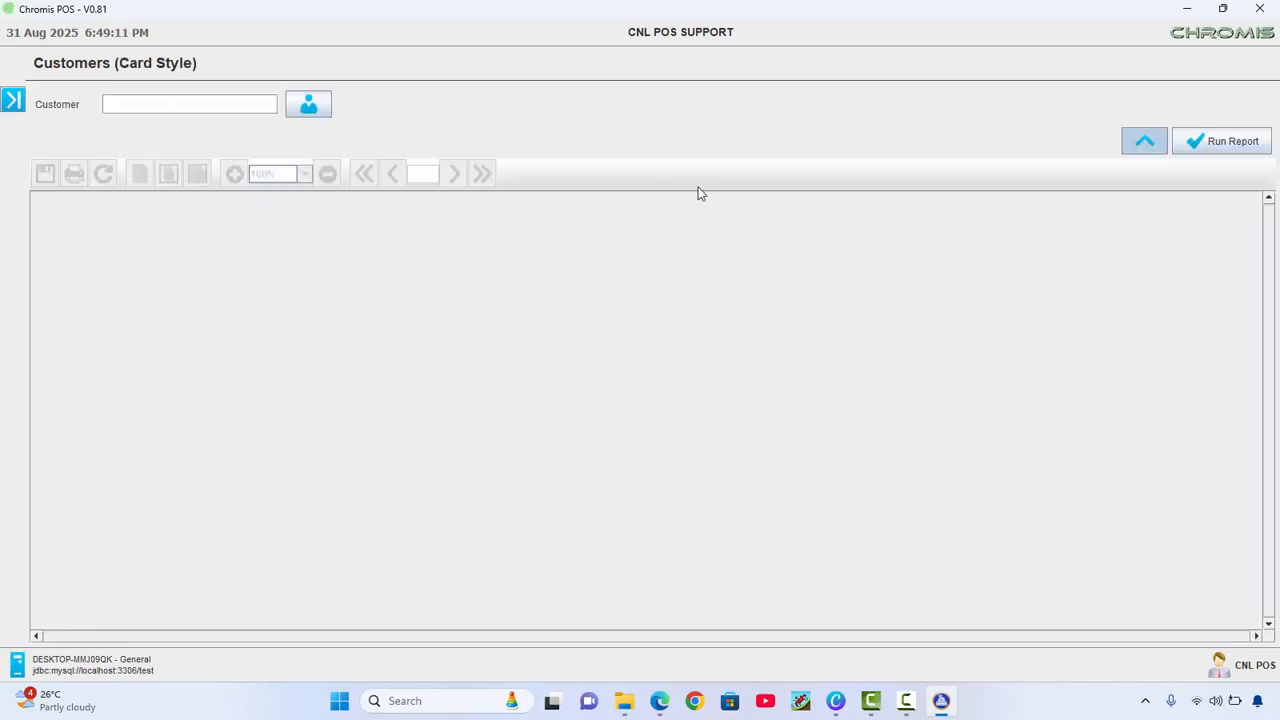
{"action": "left_click", "coordinate": [322, 112]}
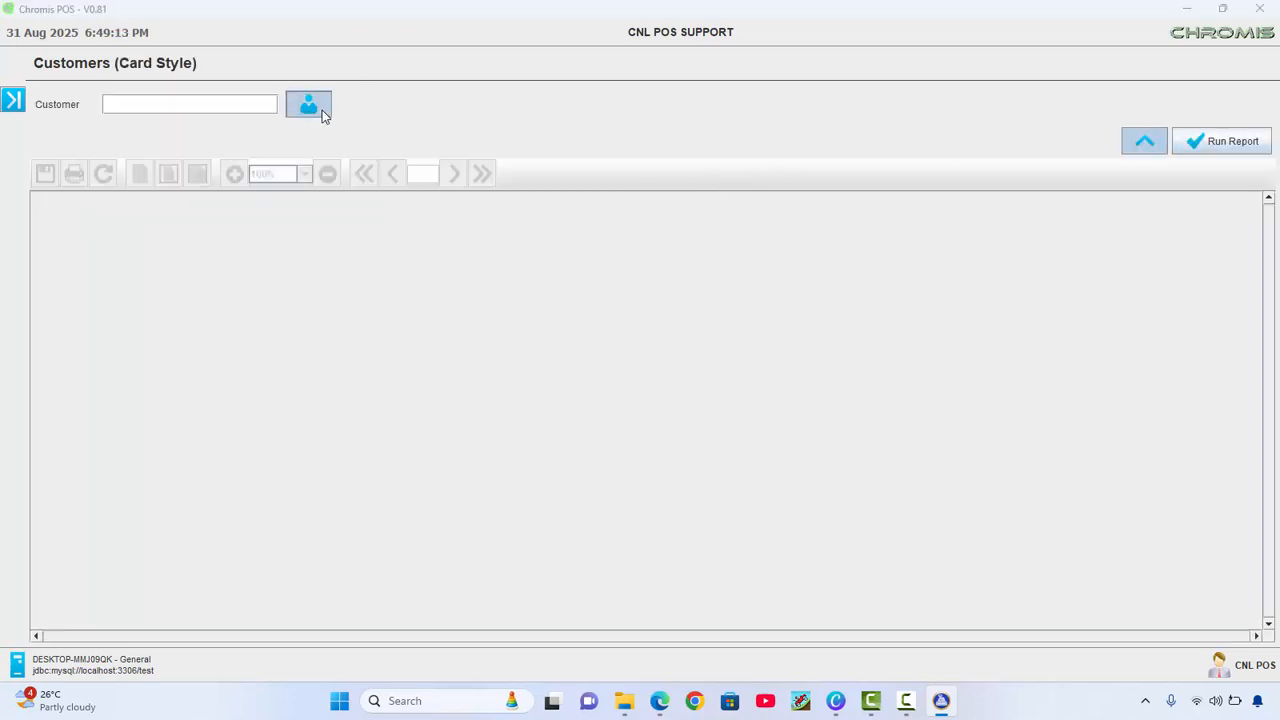
{"action": "left_click", "coordinate": [583, 354]}
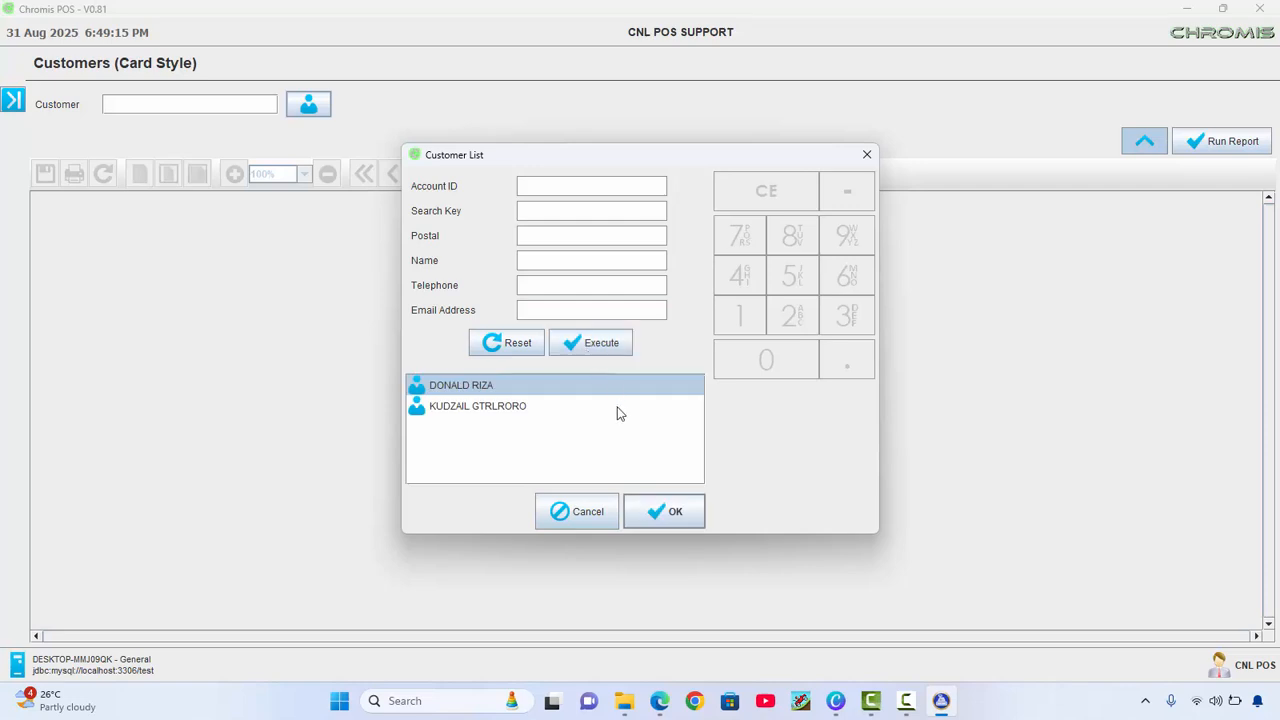
{"action": "left_click", "coordinate": [660, 512]}
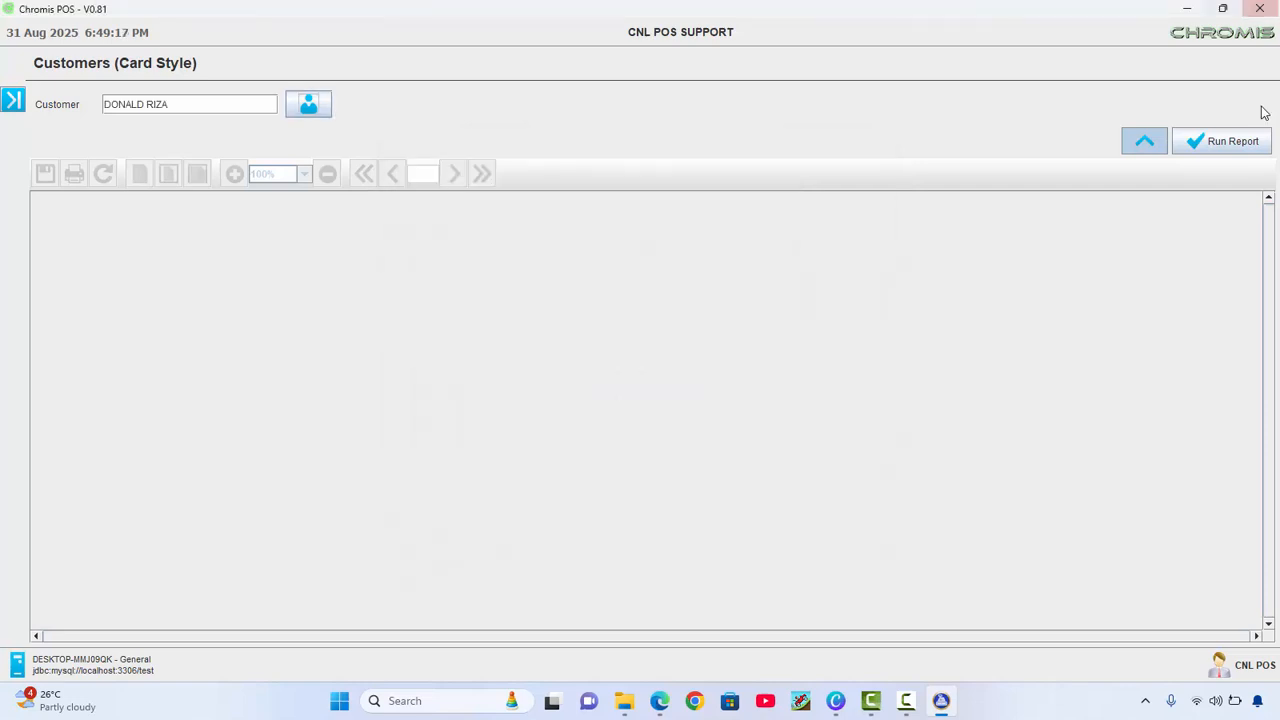
{"action": "left_click", "coordinate": [1224, 150]}
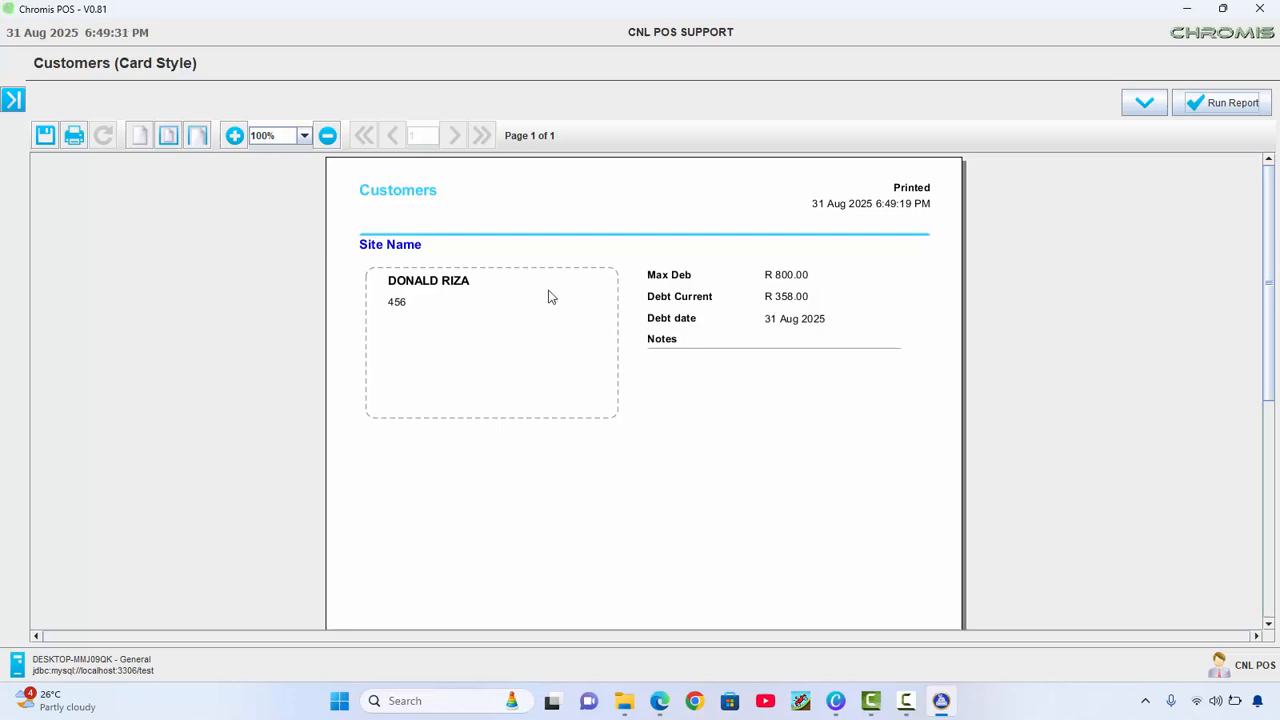
{"action": "left_click", "coordinate": [13, 99]}
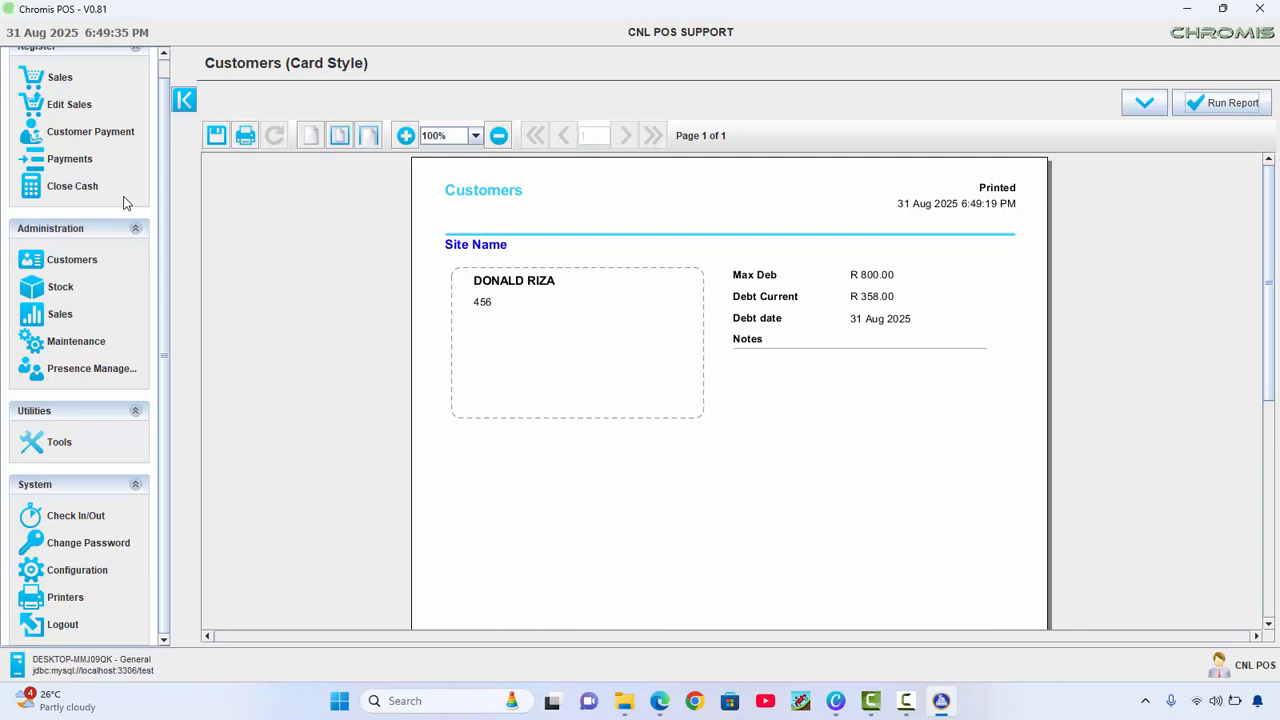
Record a R 100 cash repayment on the customer's account, lowering the debt to R 258.00
{"action": "left_click", "coordinate": [65, 143]}
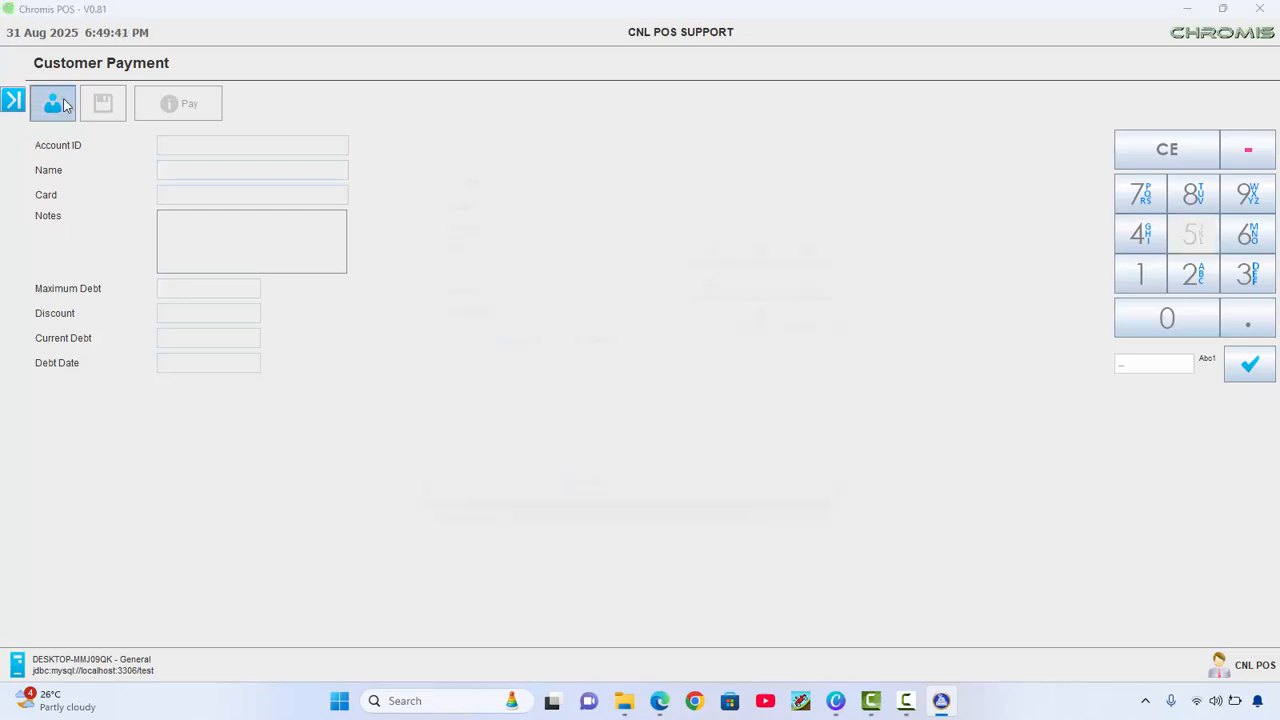
{"action": "left_click", "coordinate": [580, 342]}
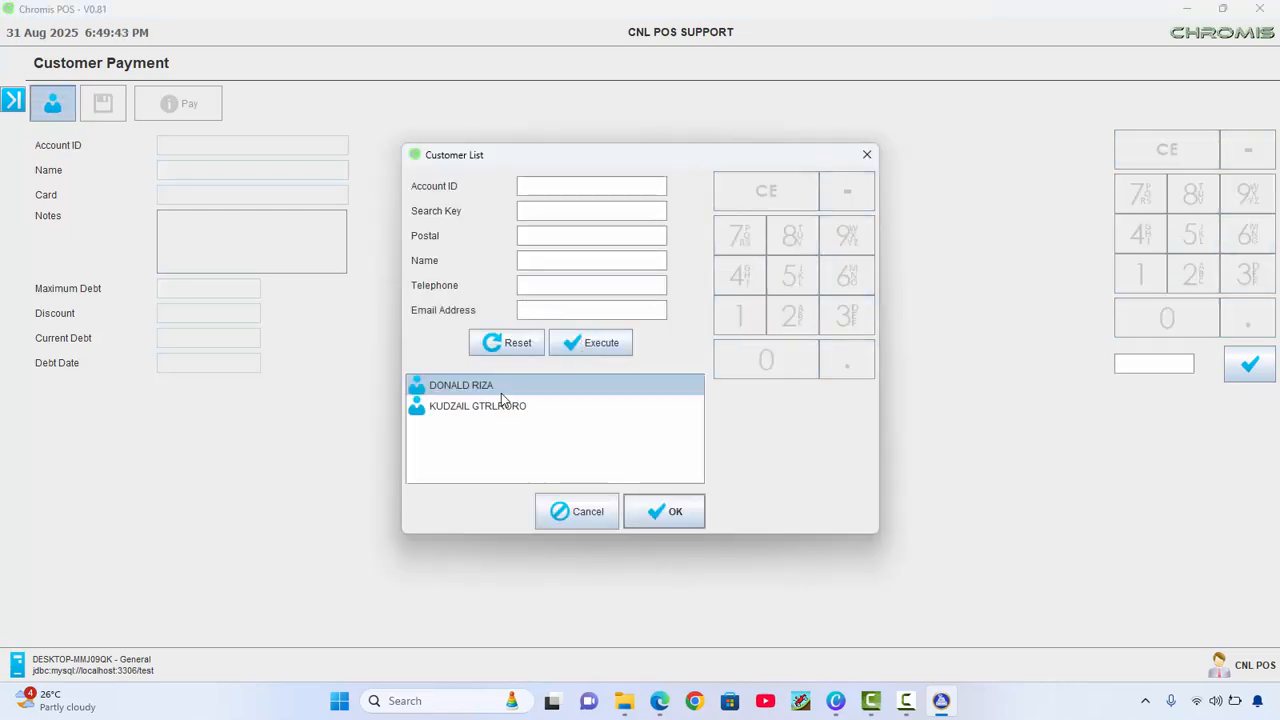
{"action": "left_click", "coordinate": [680, 512]}
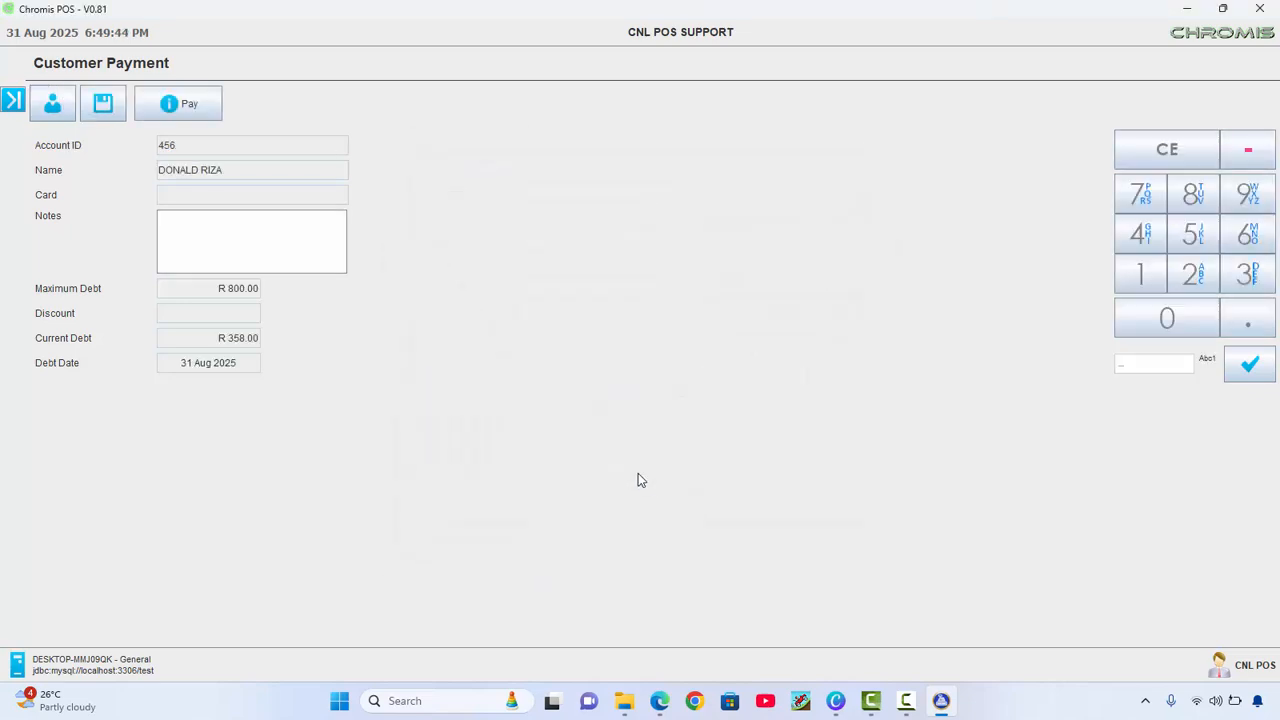
{"action": "left_click", "coordinate": [171, 95]}
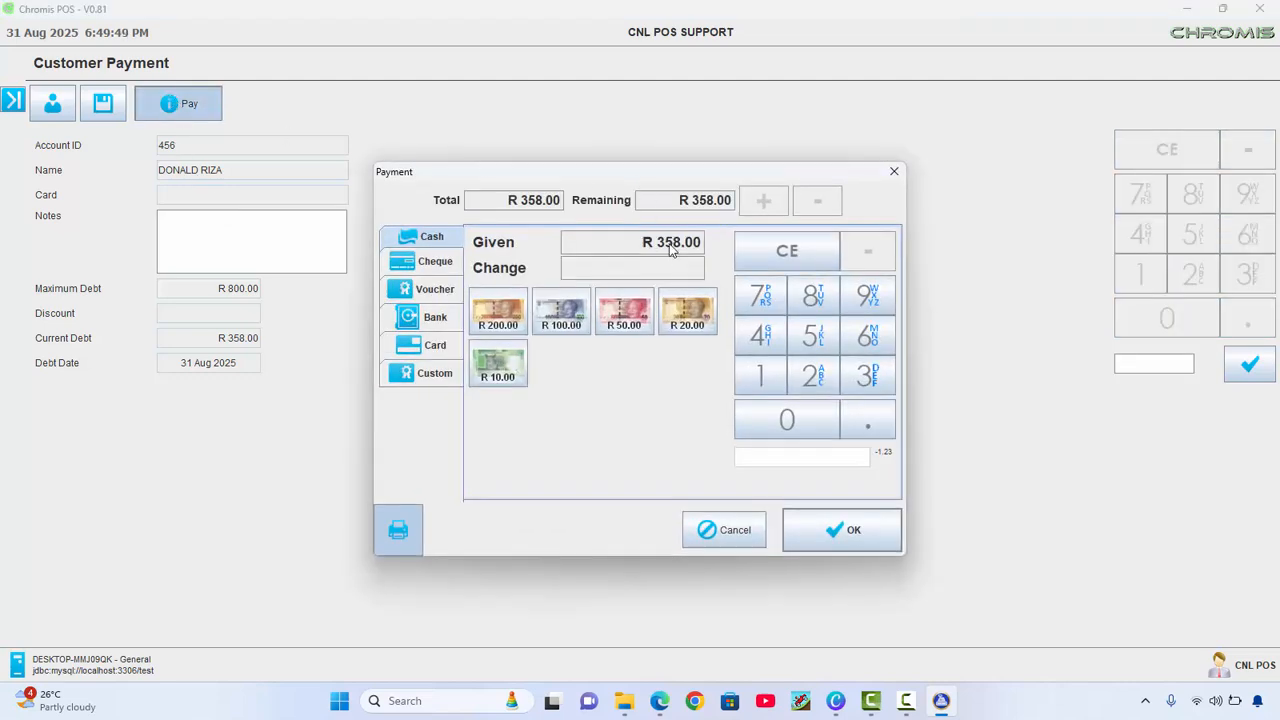
{"action": "type", "text": "100"}
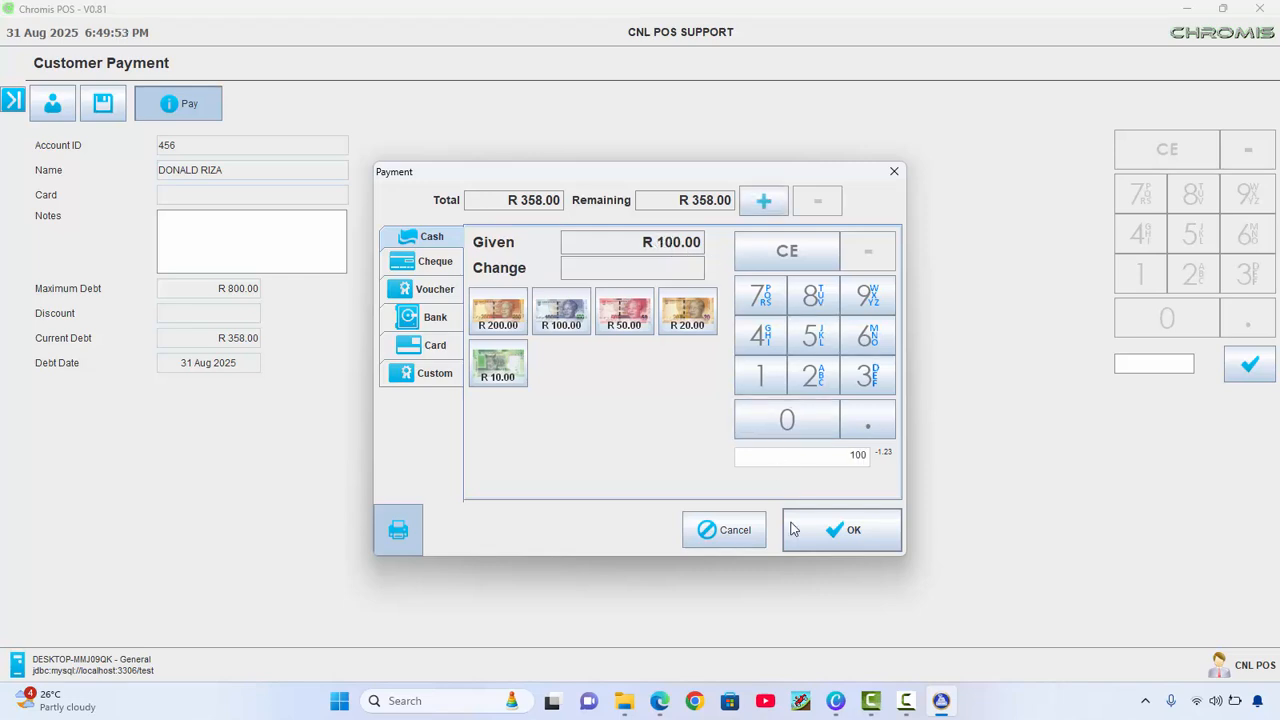
{"action": "left_click", "coordinate": [798, 530]}
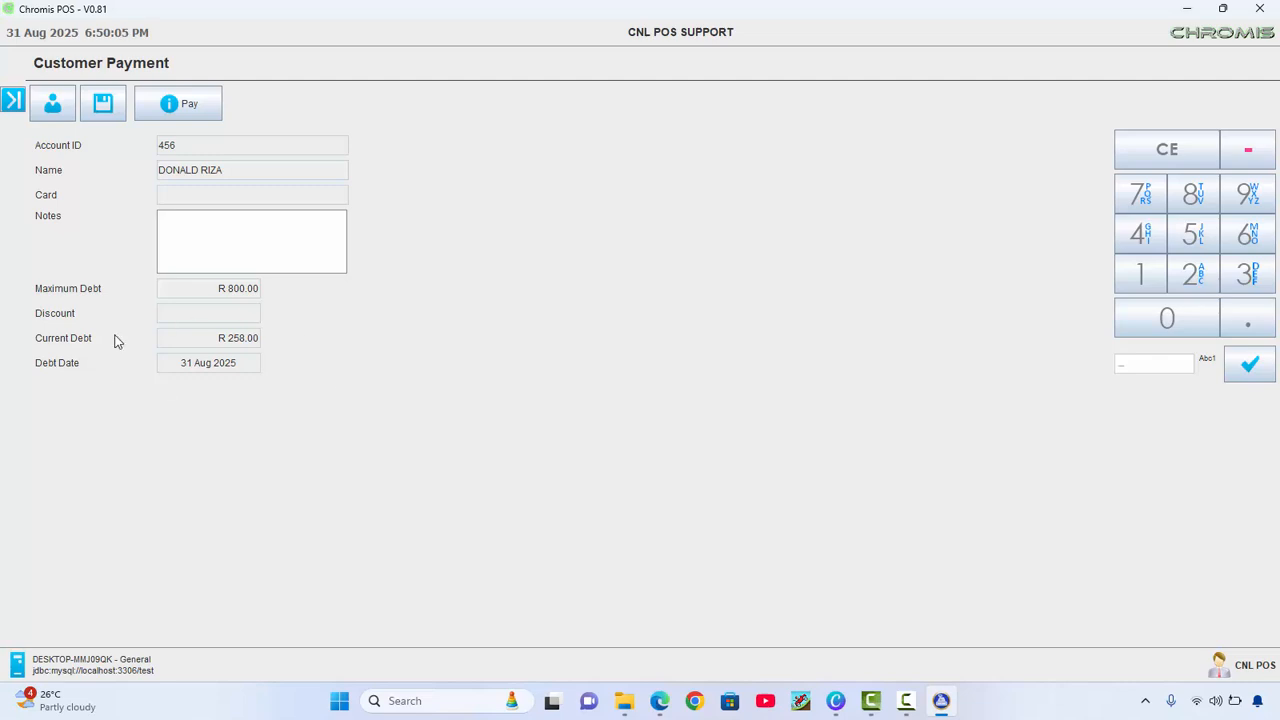
{"action": "left_click", "coordinate": [6, 100]}
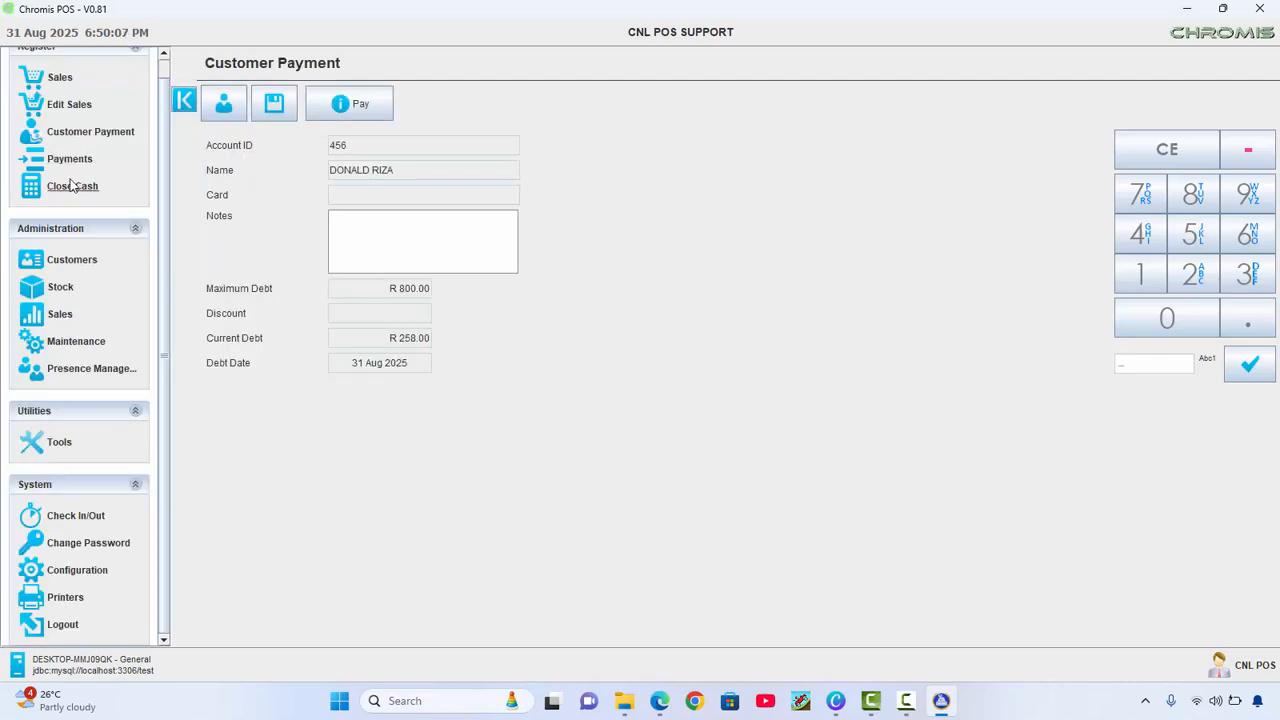
Display Close Cash: Debt R 358.00, Debt Paid R-100.00, Money R-242.00
{"action": "left_click", "coordinate": [70, 188]}
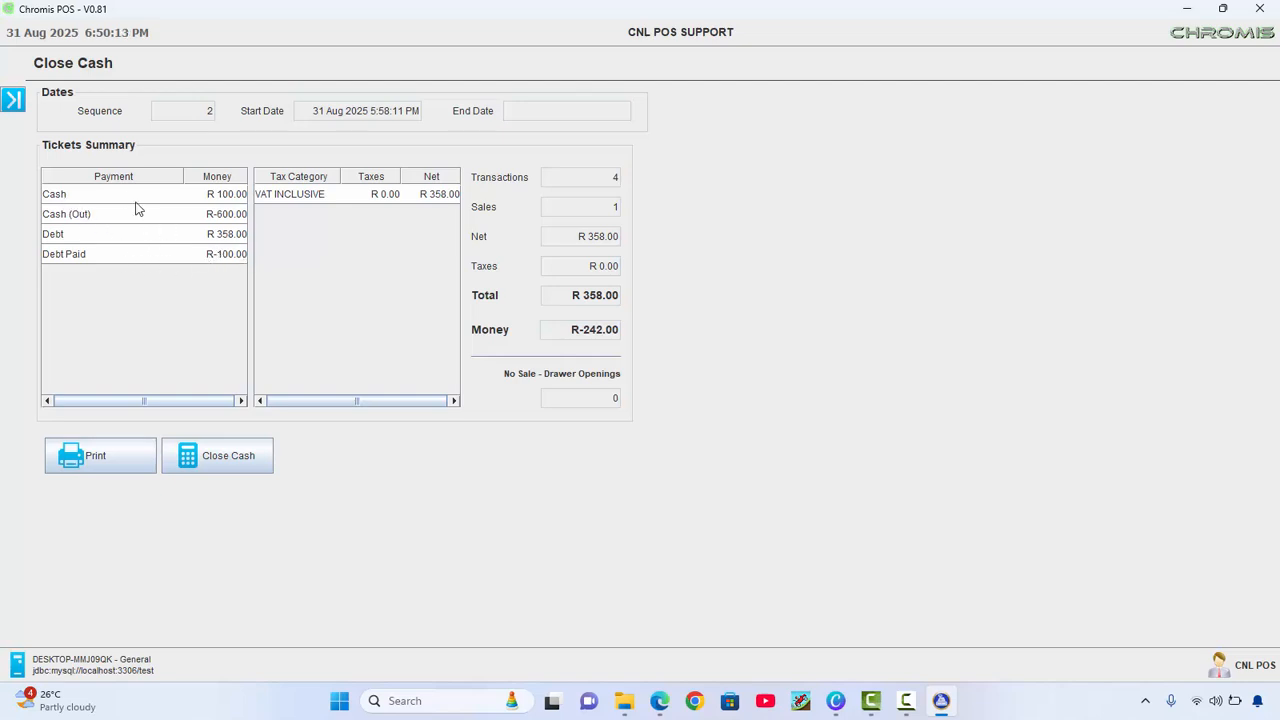
{"action": "left_click", "coordinate": [13, 99]}
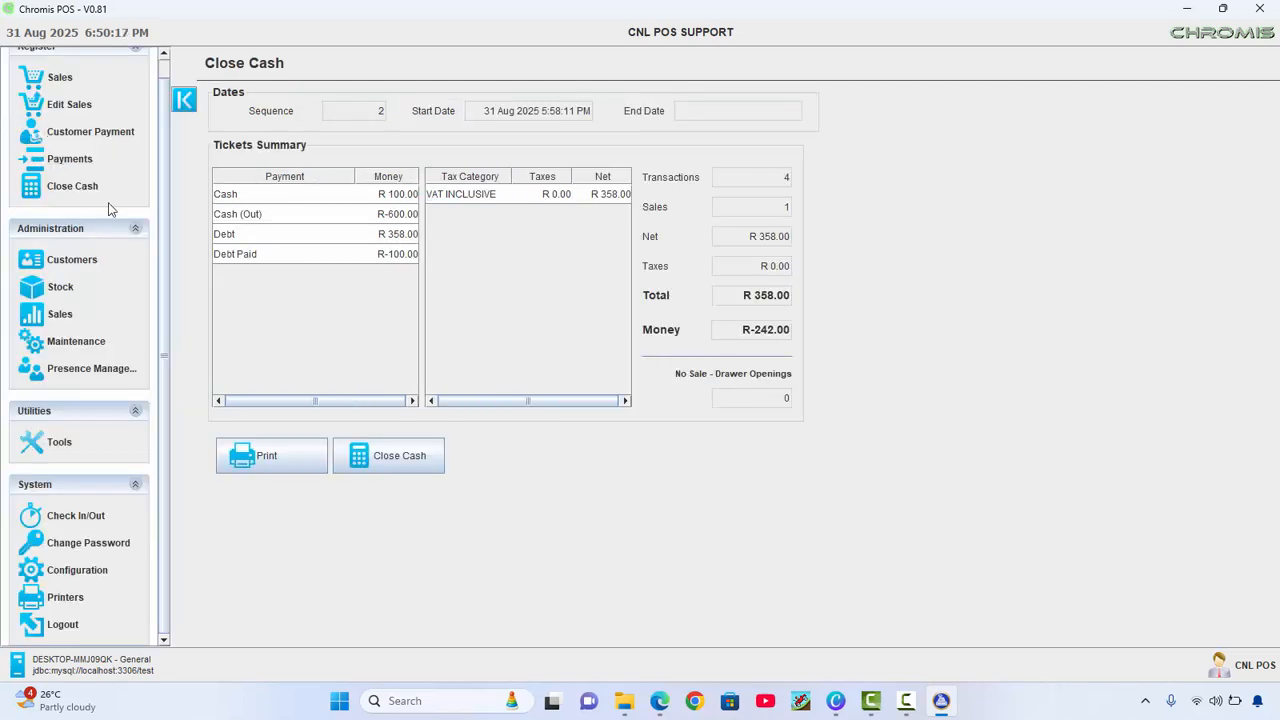